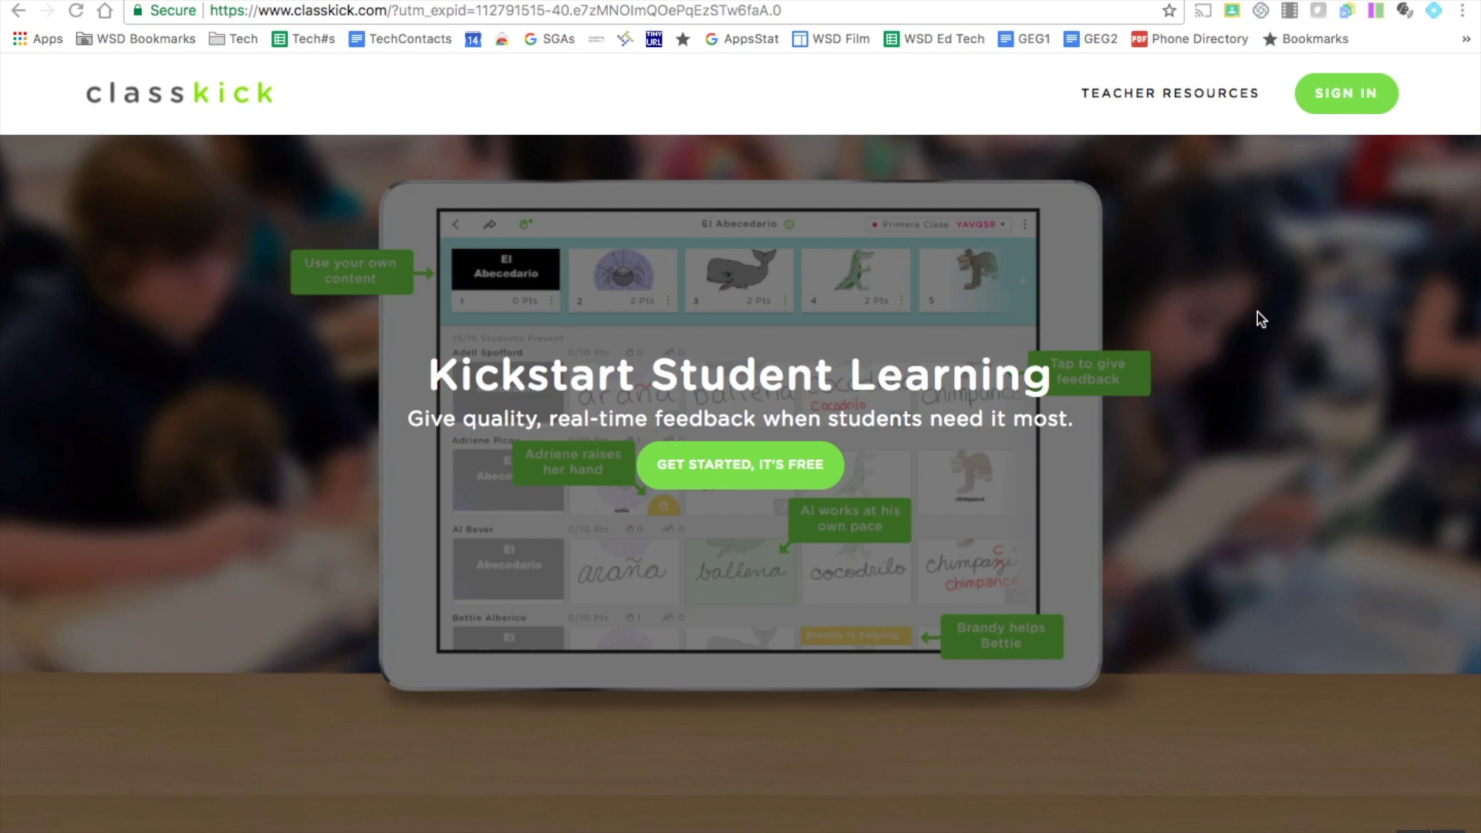
# - Scroll the Classkick homepage, then bring up SIGN IN to log in as a teacher
pyautogui.scroll(-15, 1257, 313)
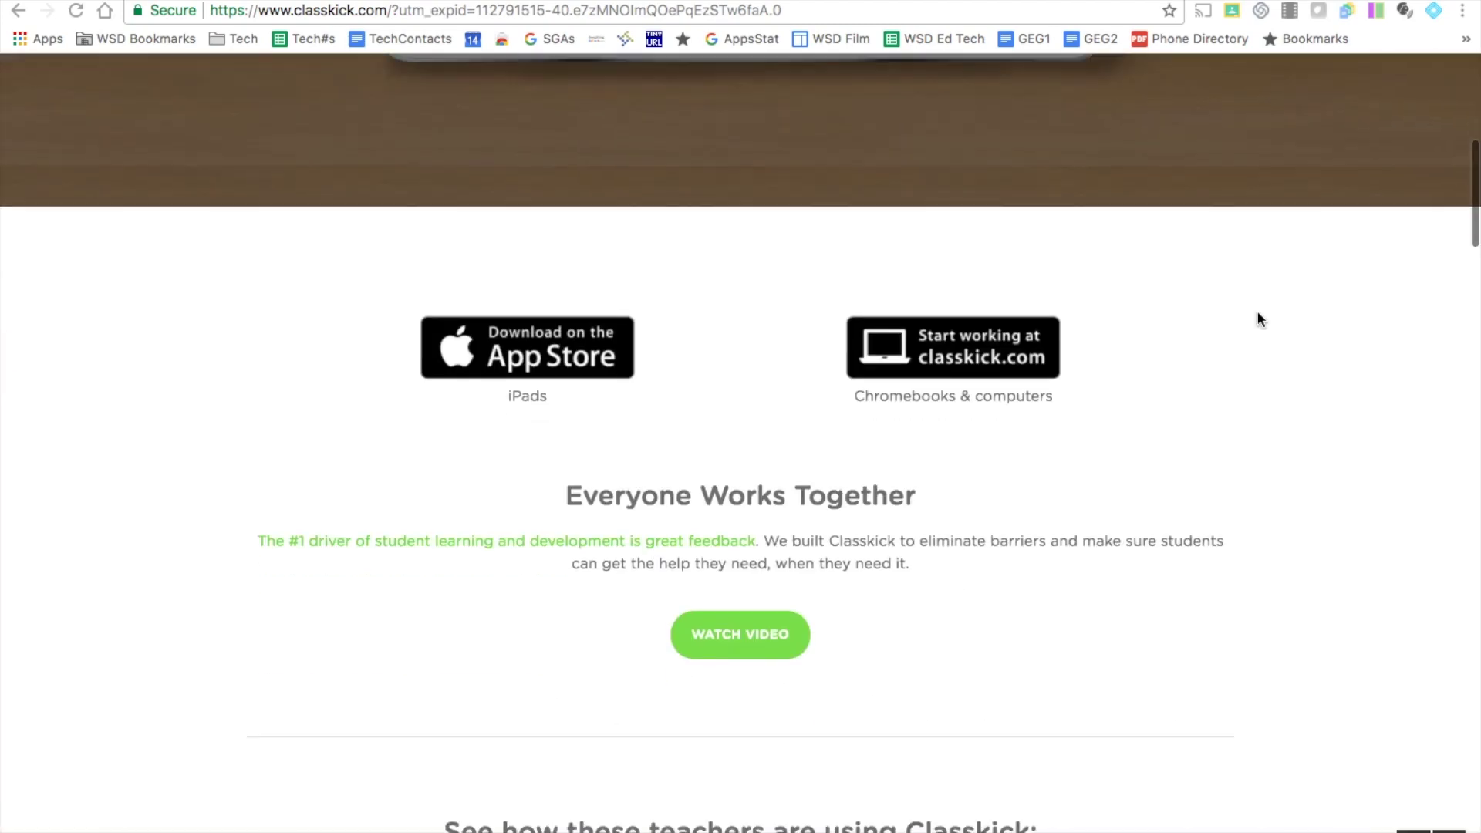
pyautogui.scroll(-2, 1260, 320)
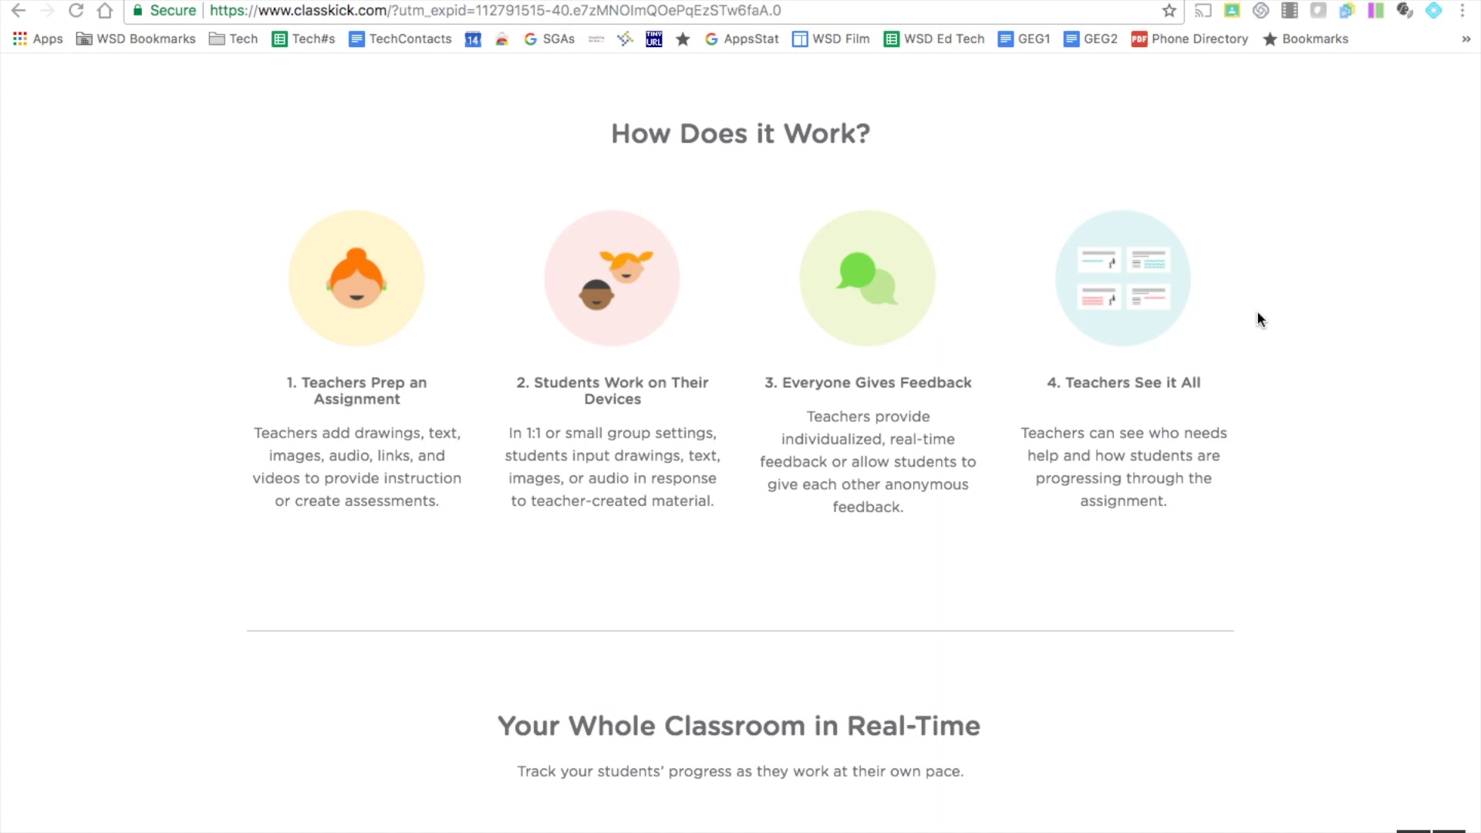
pyautogui.scroll(15, 1257, 312)
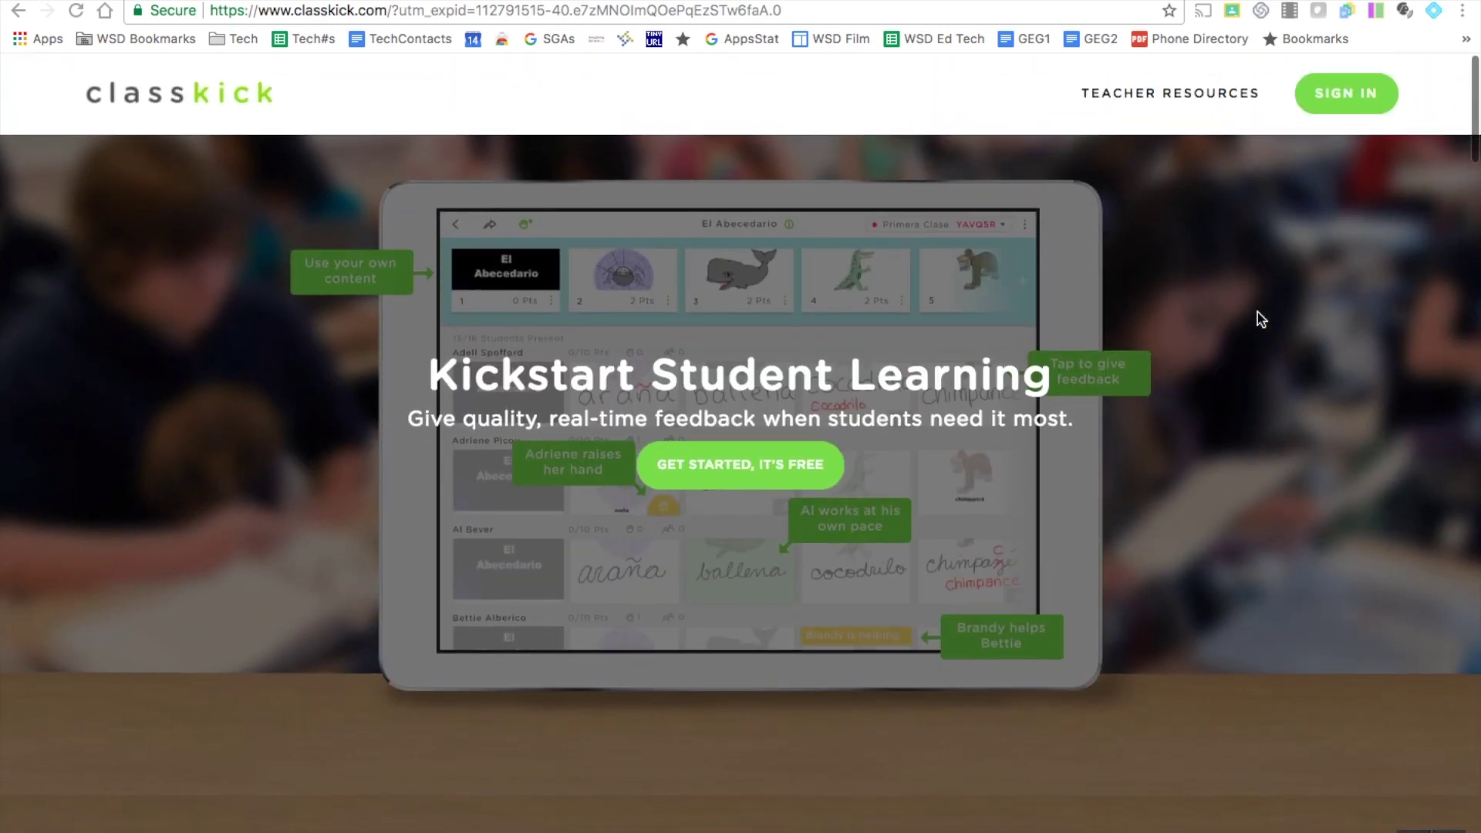
pyautogui.click(1348, 94)
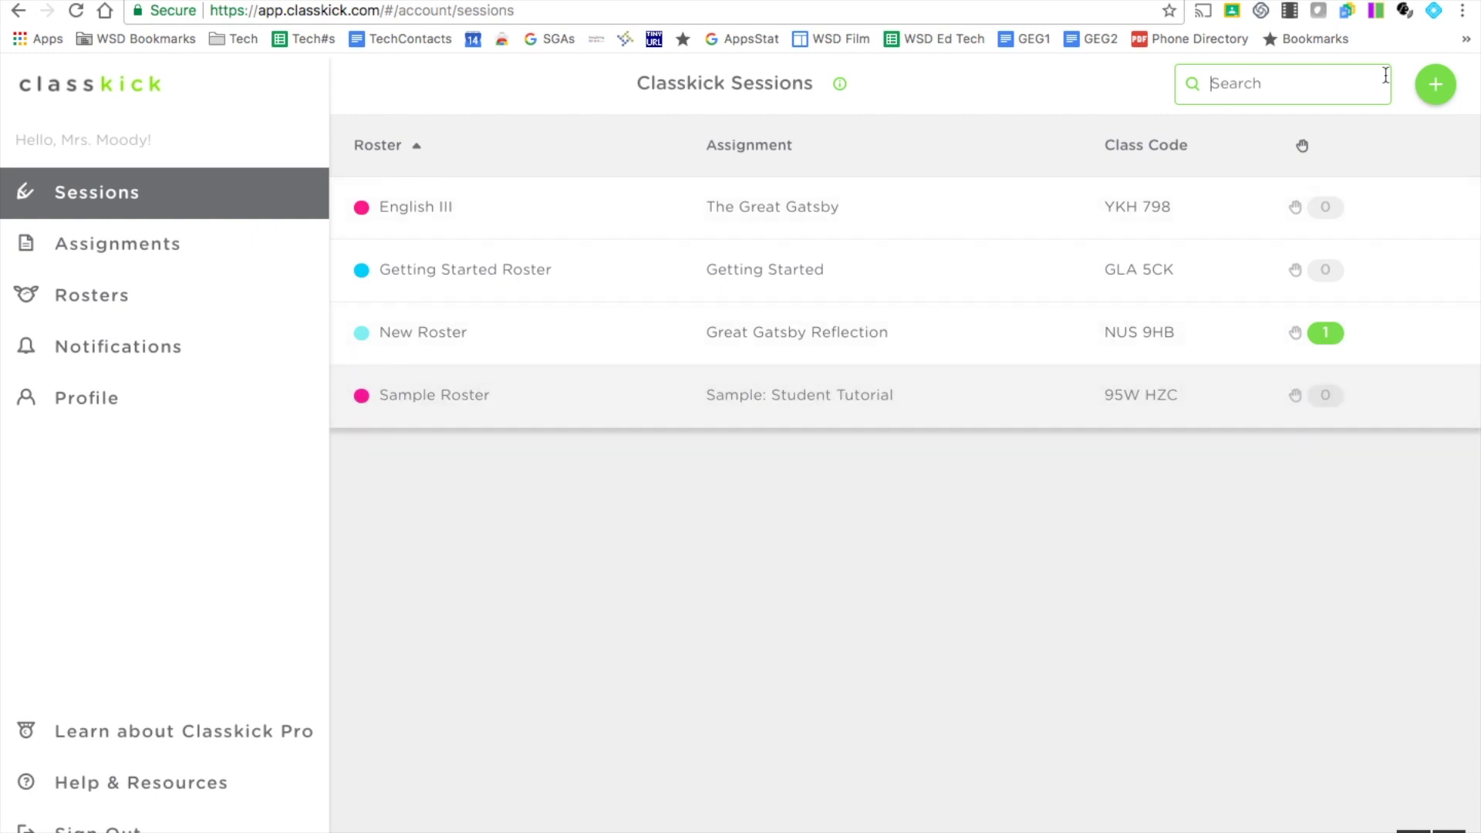
# - Create a new grey roster named 'English III - 5th Hour' for a new session and continue
pyautogui.click(1435, 91)
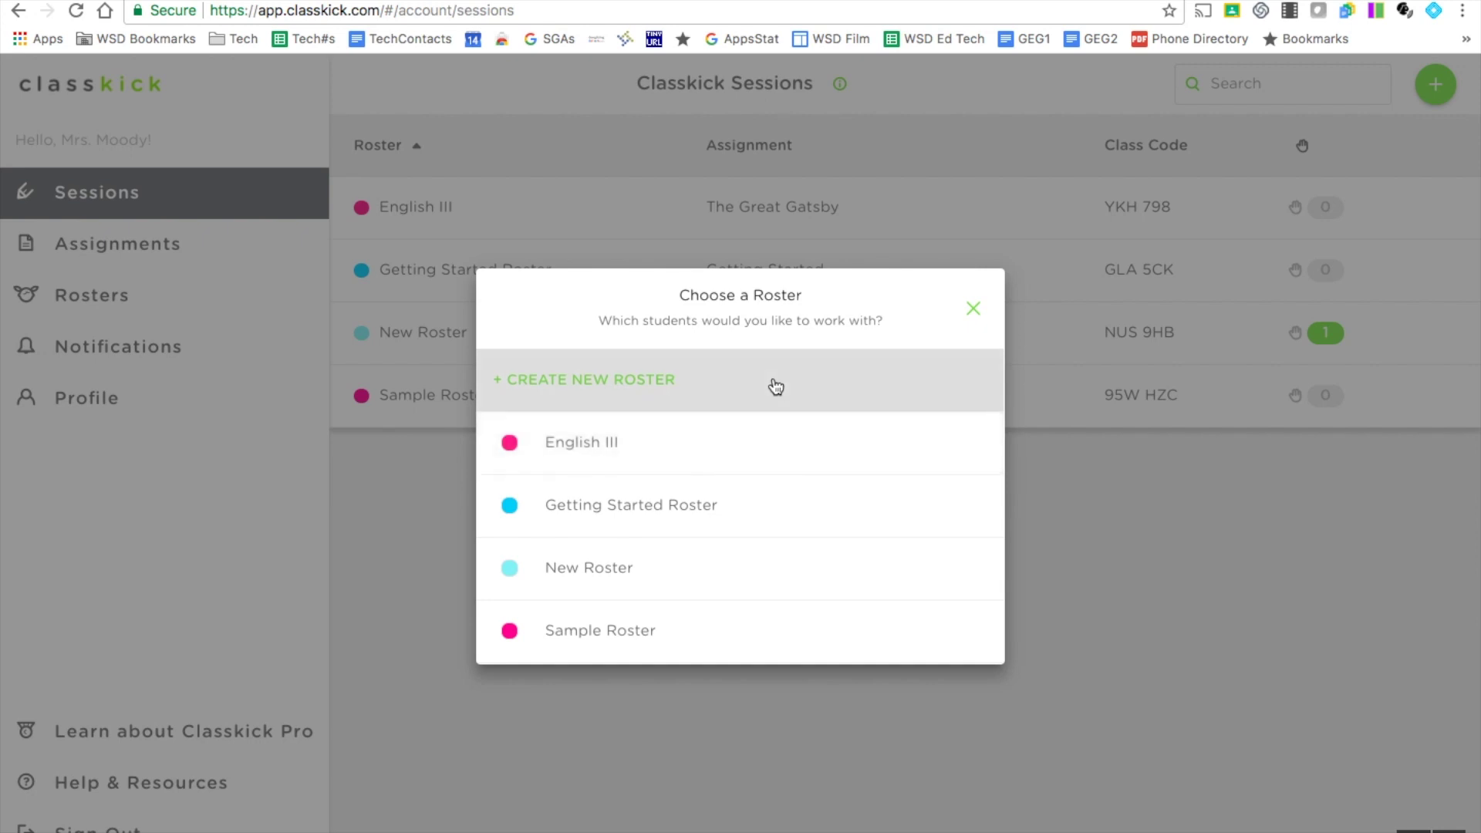
pyautogui.click(645, 386)
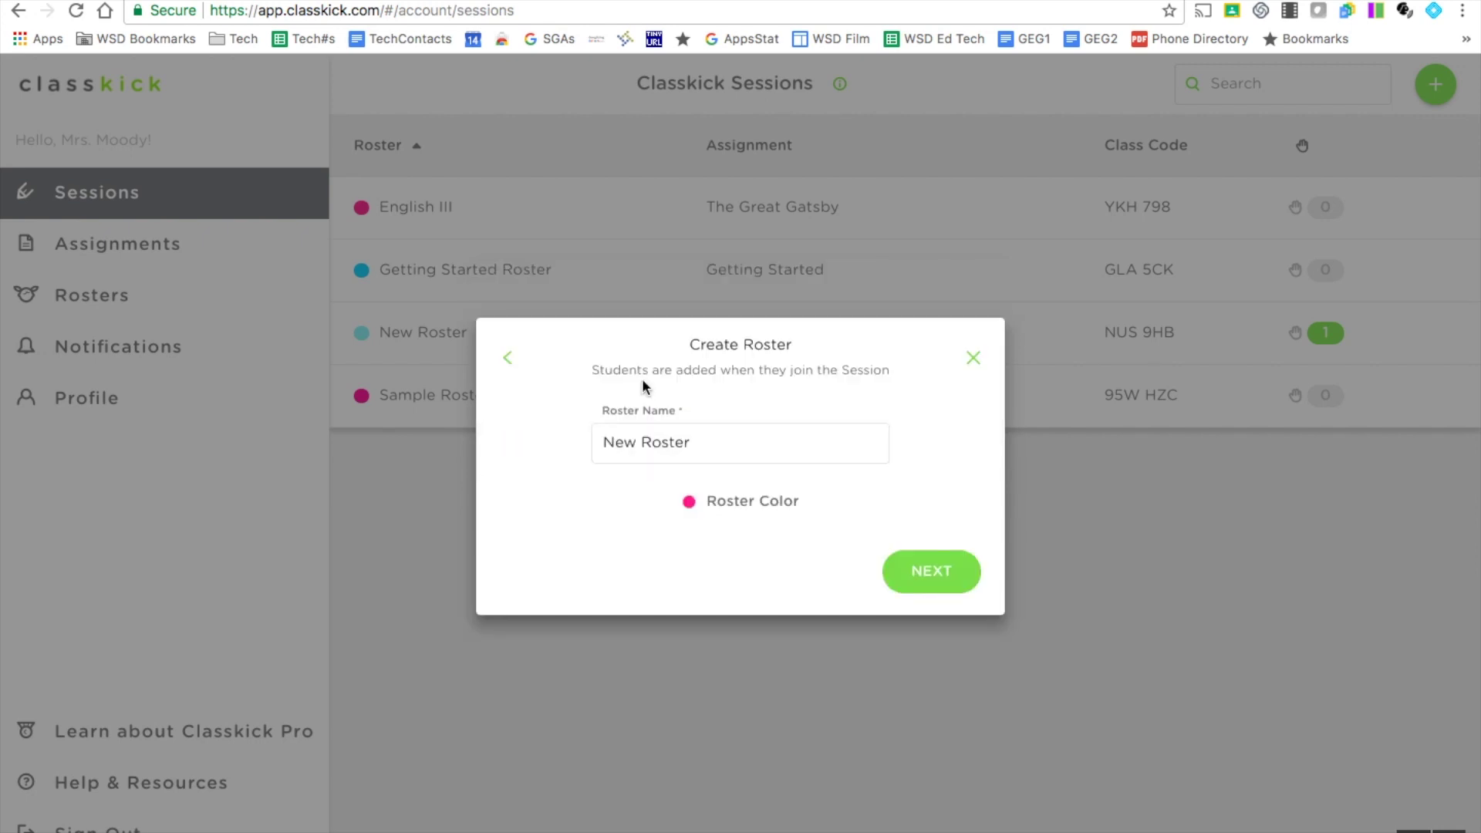
pyautogui.click(702, 453)
pyautogui.tripleClick(702, 454)
pyautogui.press('BackSpace')
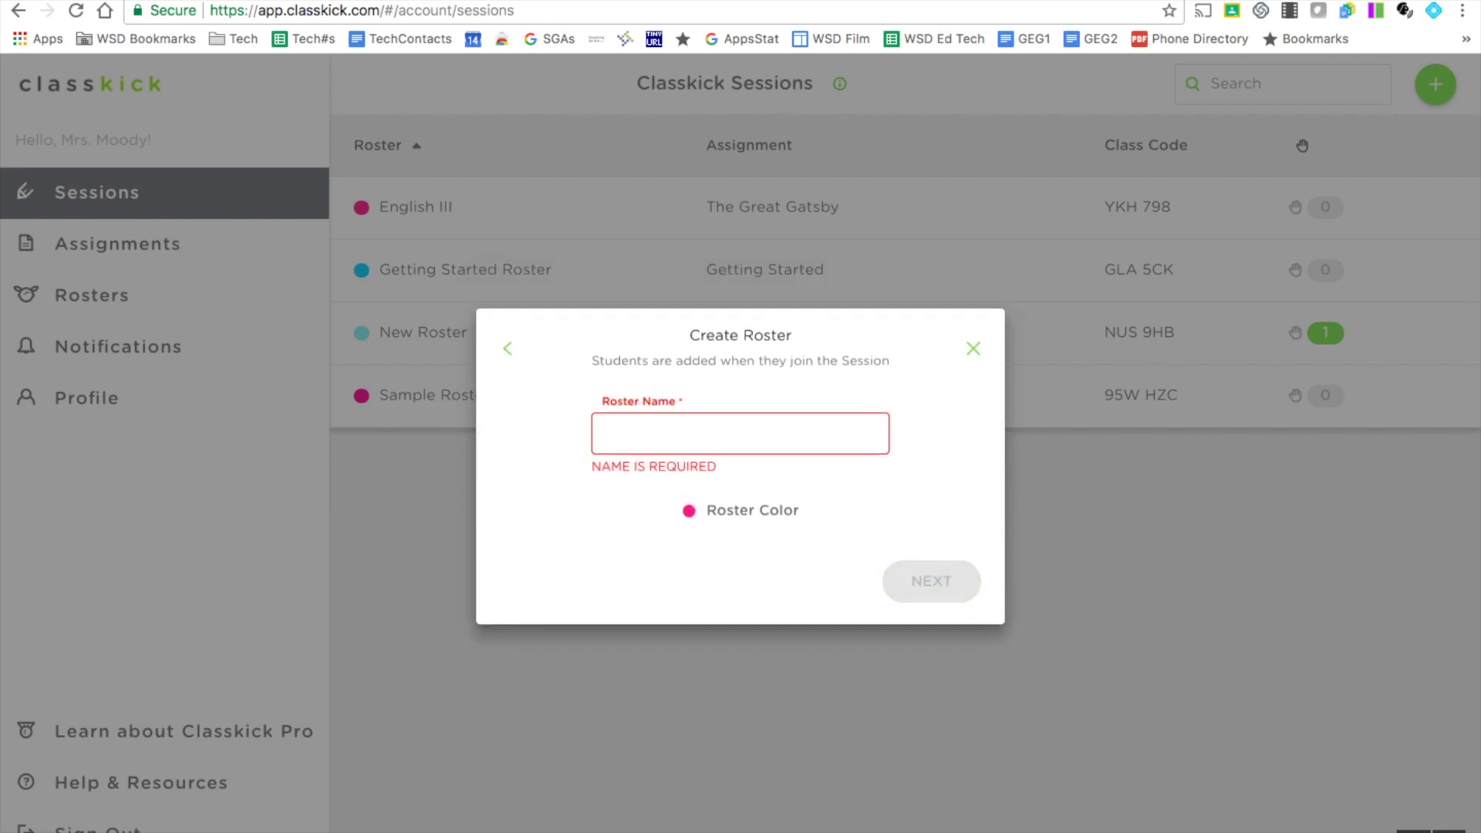
pyautogui.write('English I')
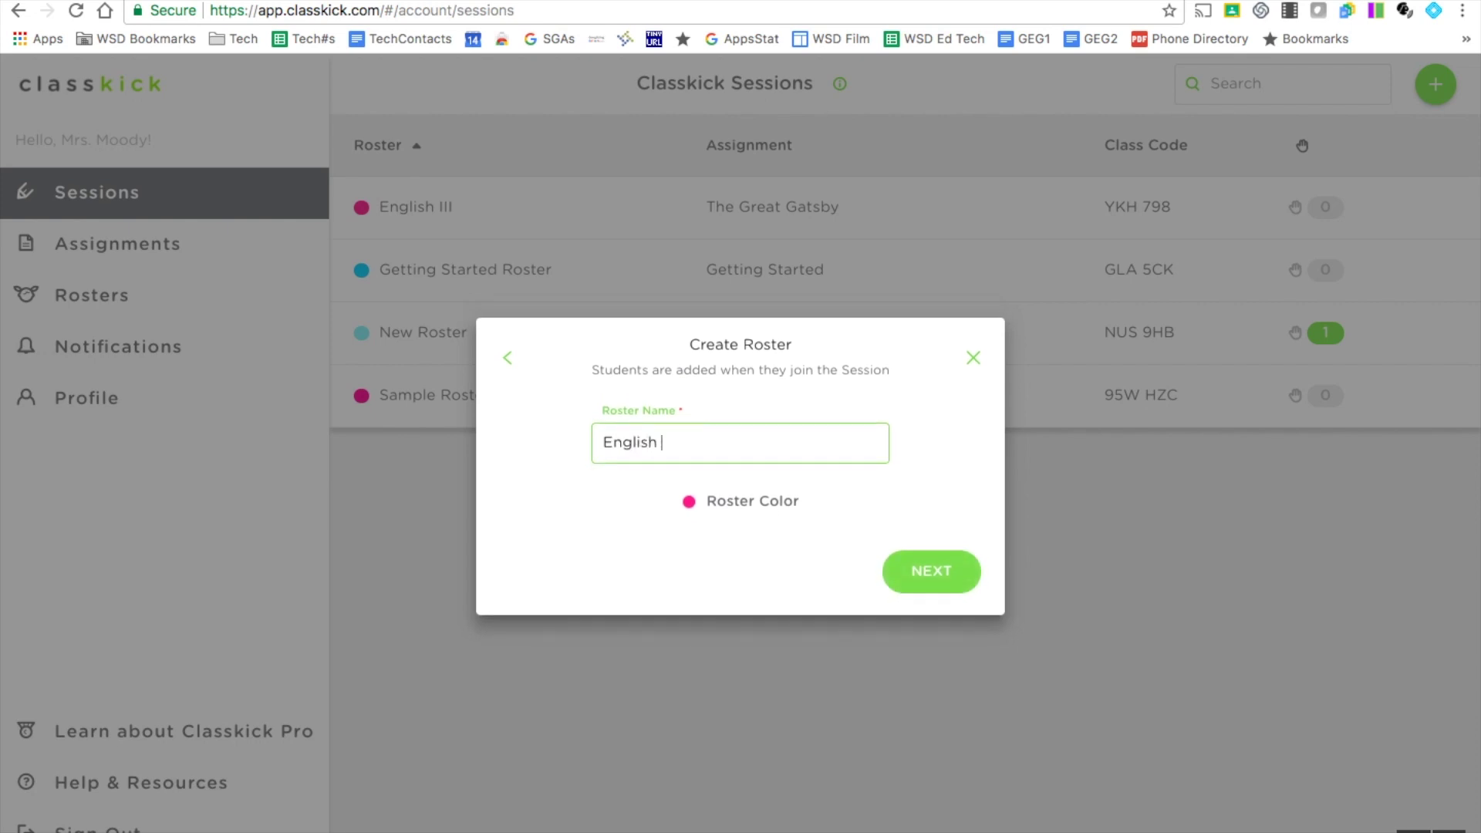
pyautogui.write('II - 5th Hour')
pyautogui.click(716, 500)
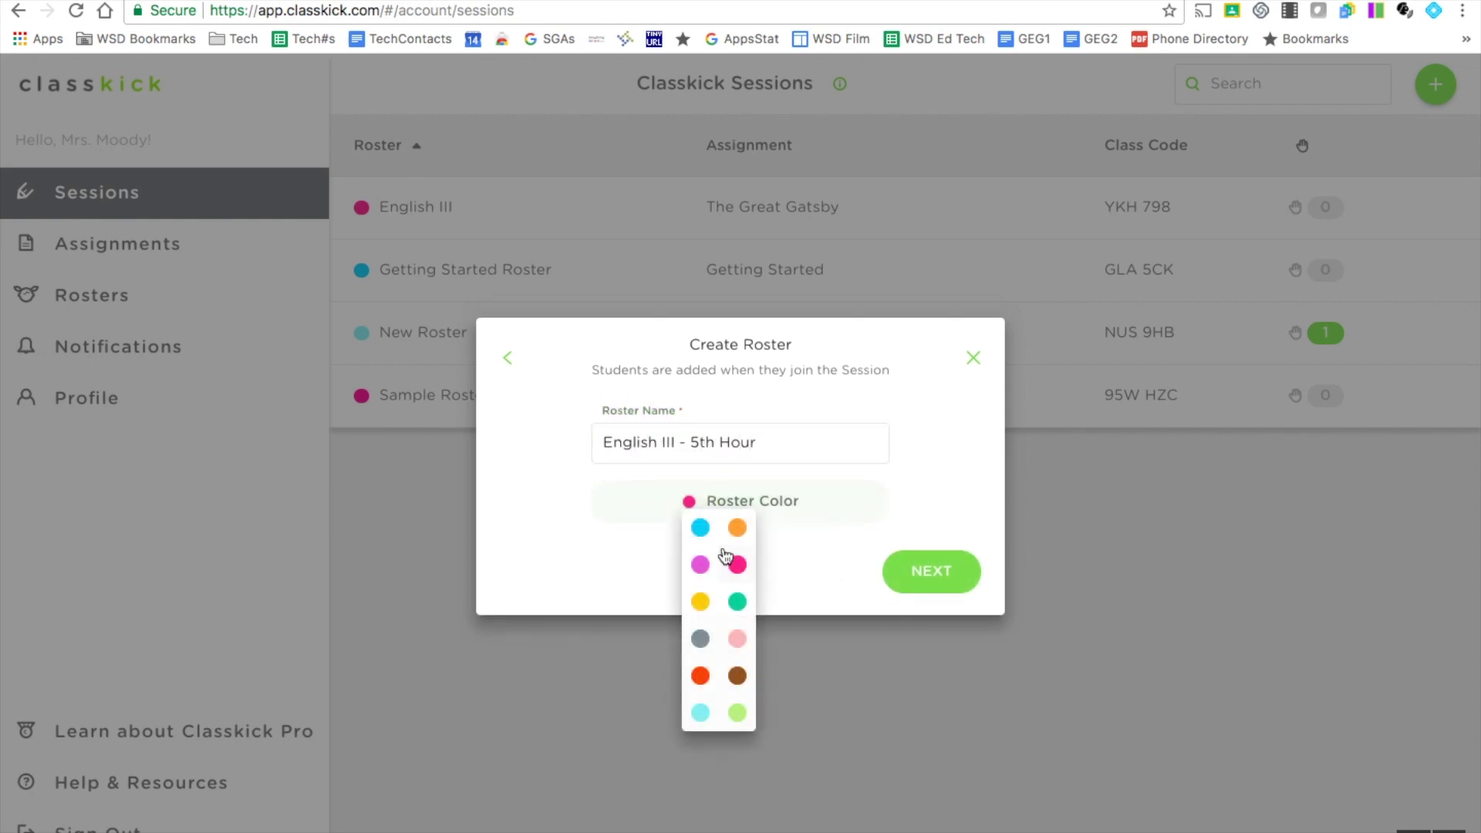
pyautogui.click(699, 650)
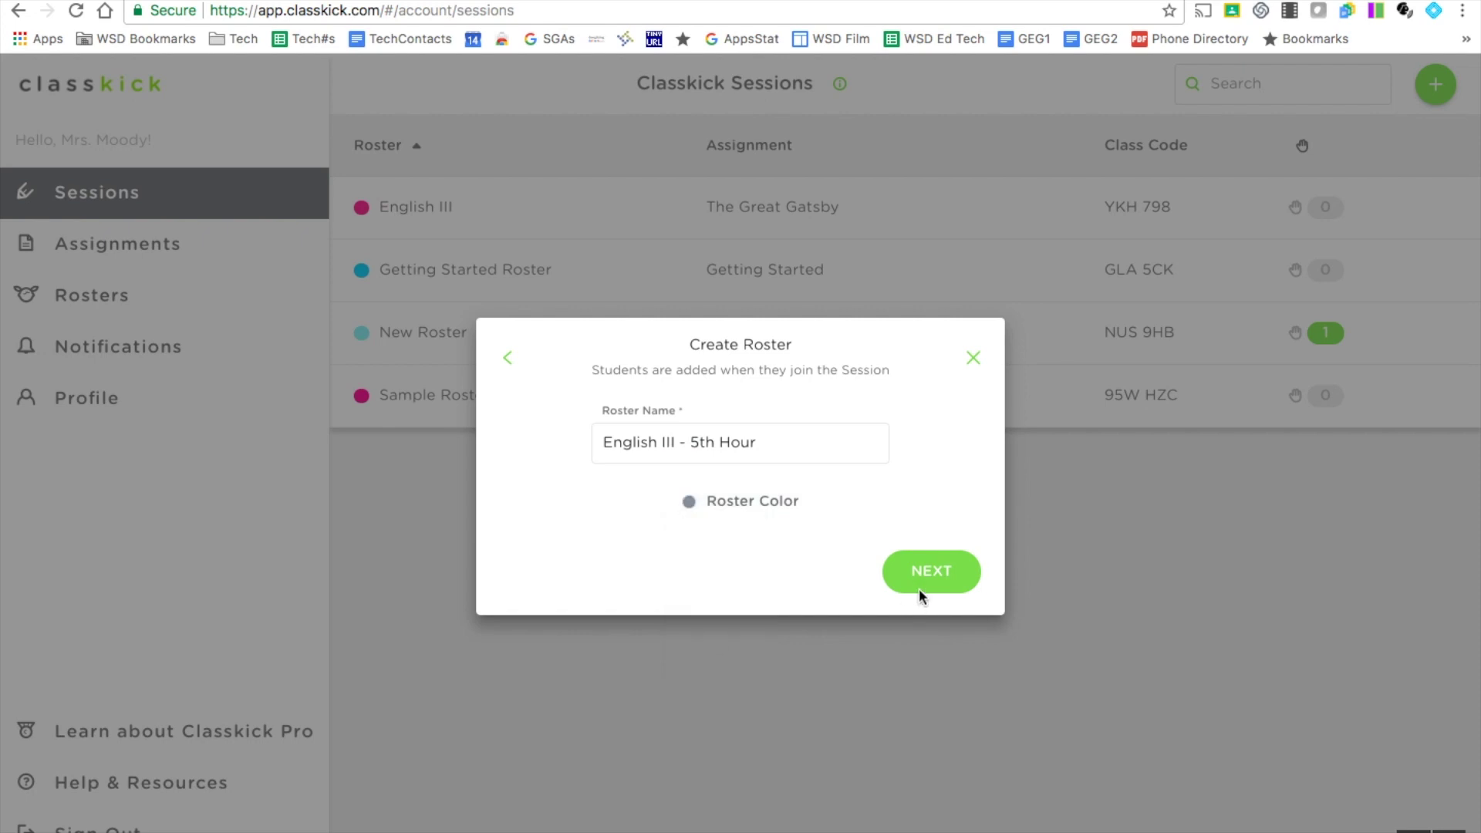
pyautogui.click(925, 585)
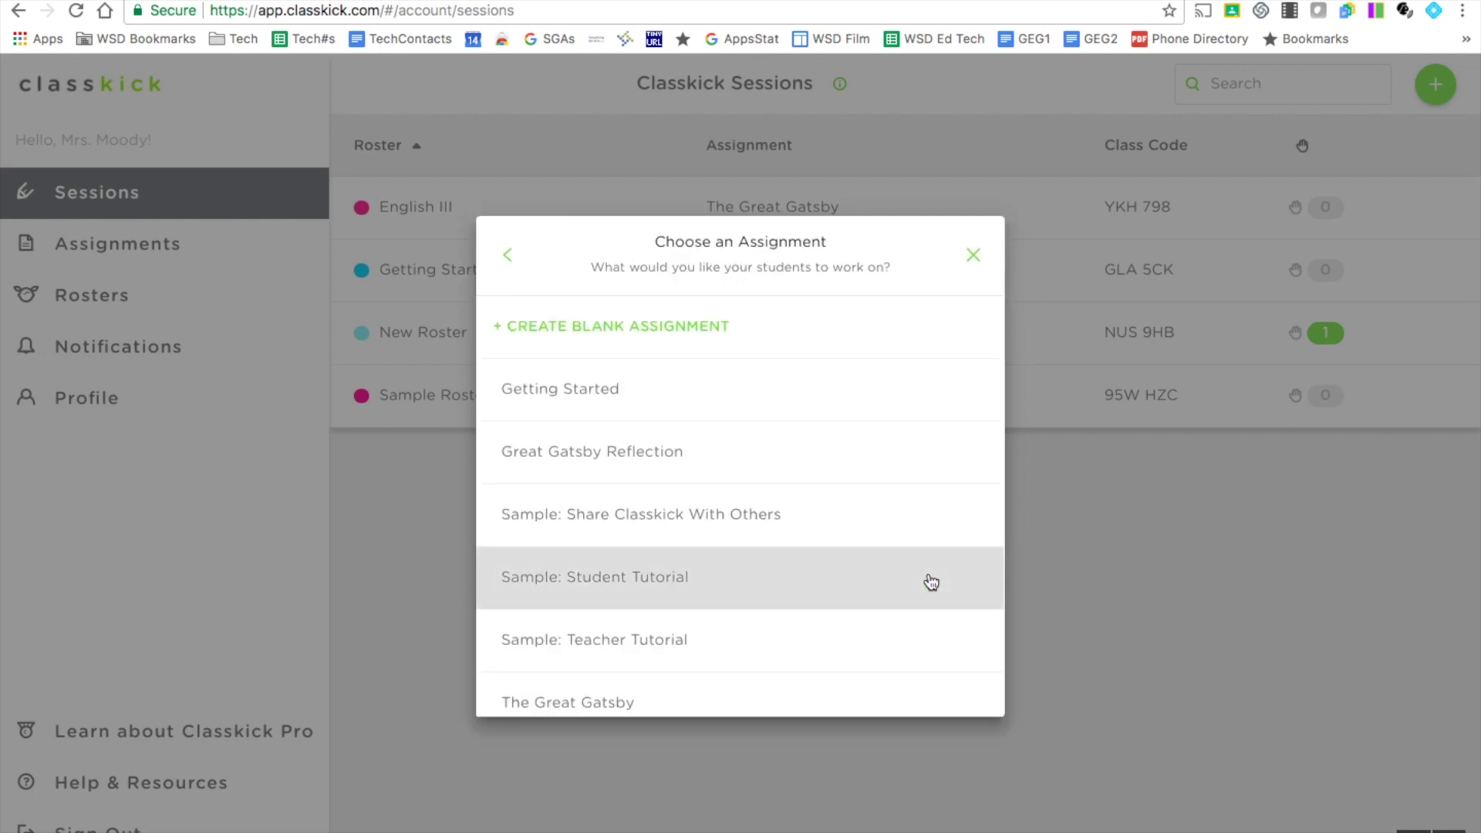
# - Create a blank assignment named 'The Great Gatsby Reflection Questions' with 2 questions
pyautogui.scroll(-1, 816, 522)
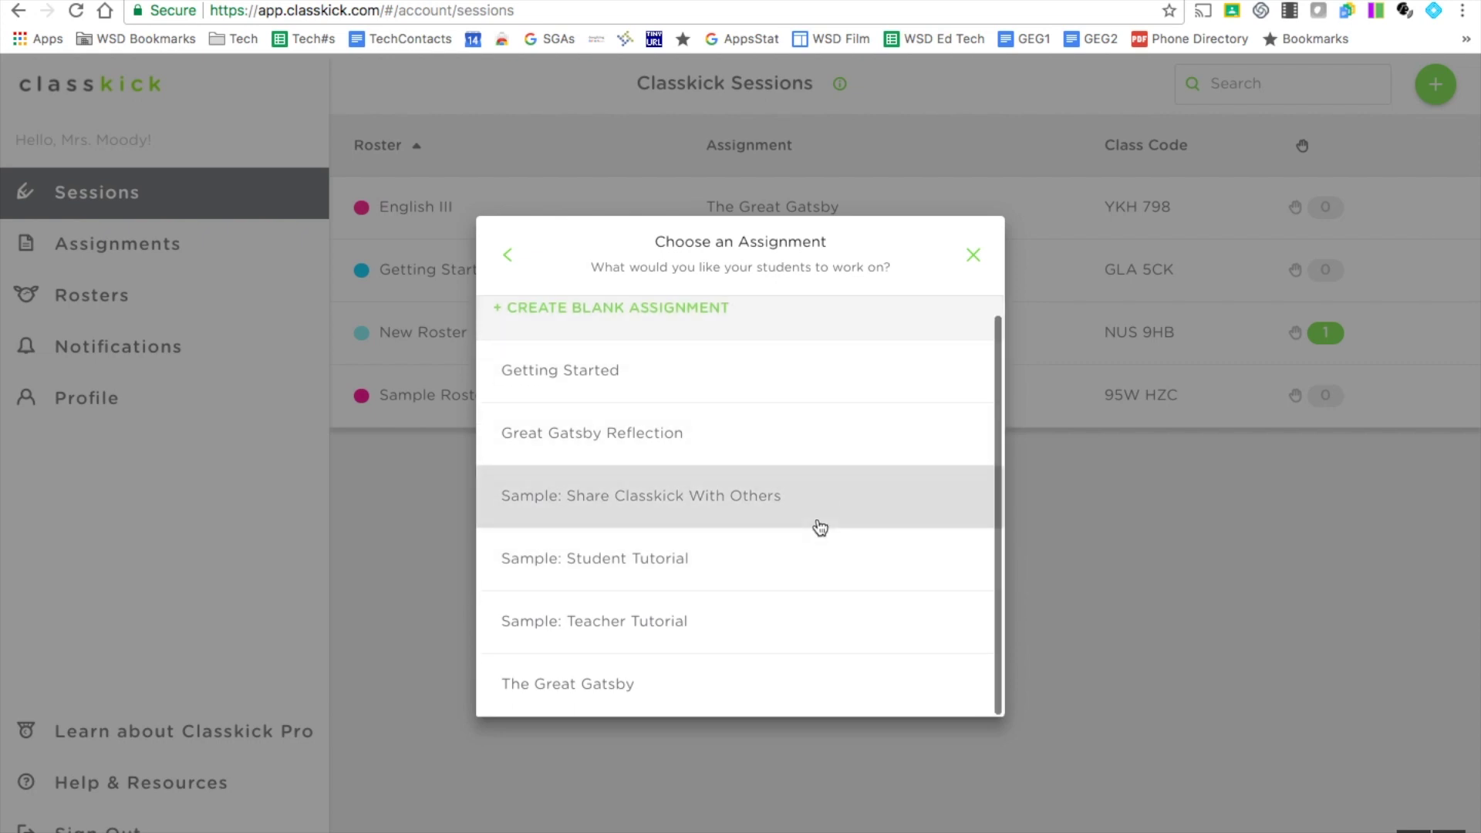
pyautogui.scroll(1, 817, 526)
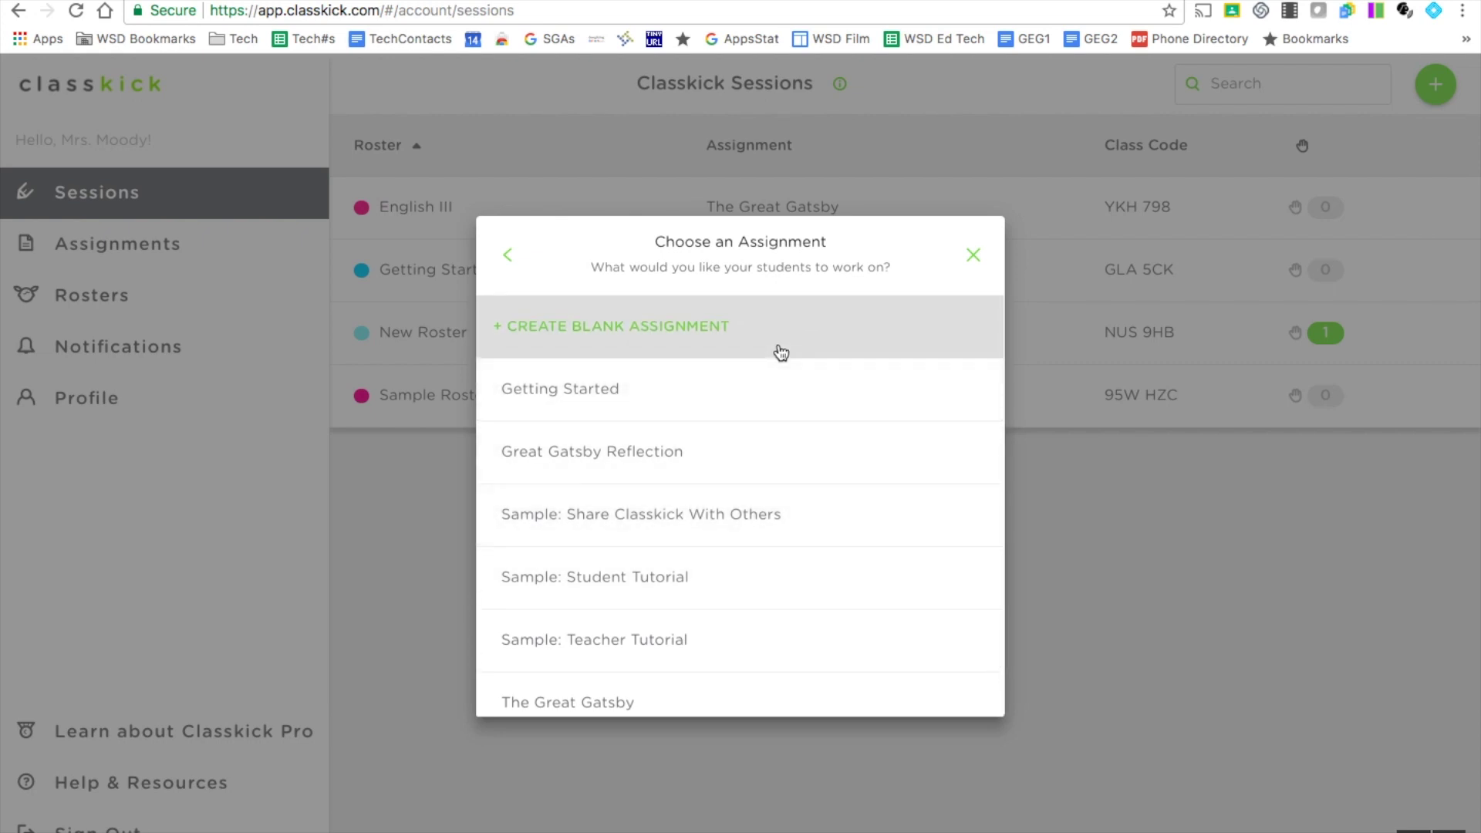
pyautogui.click(710, 340)
pyautogui.tripleClick(668, 456)
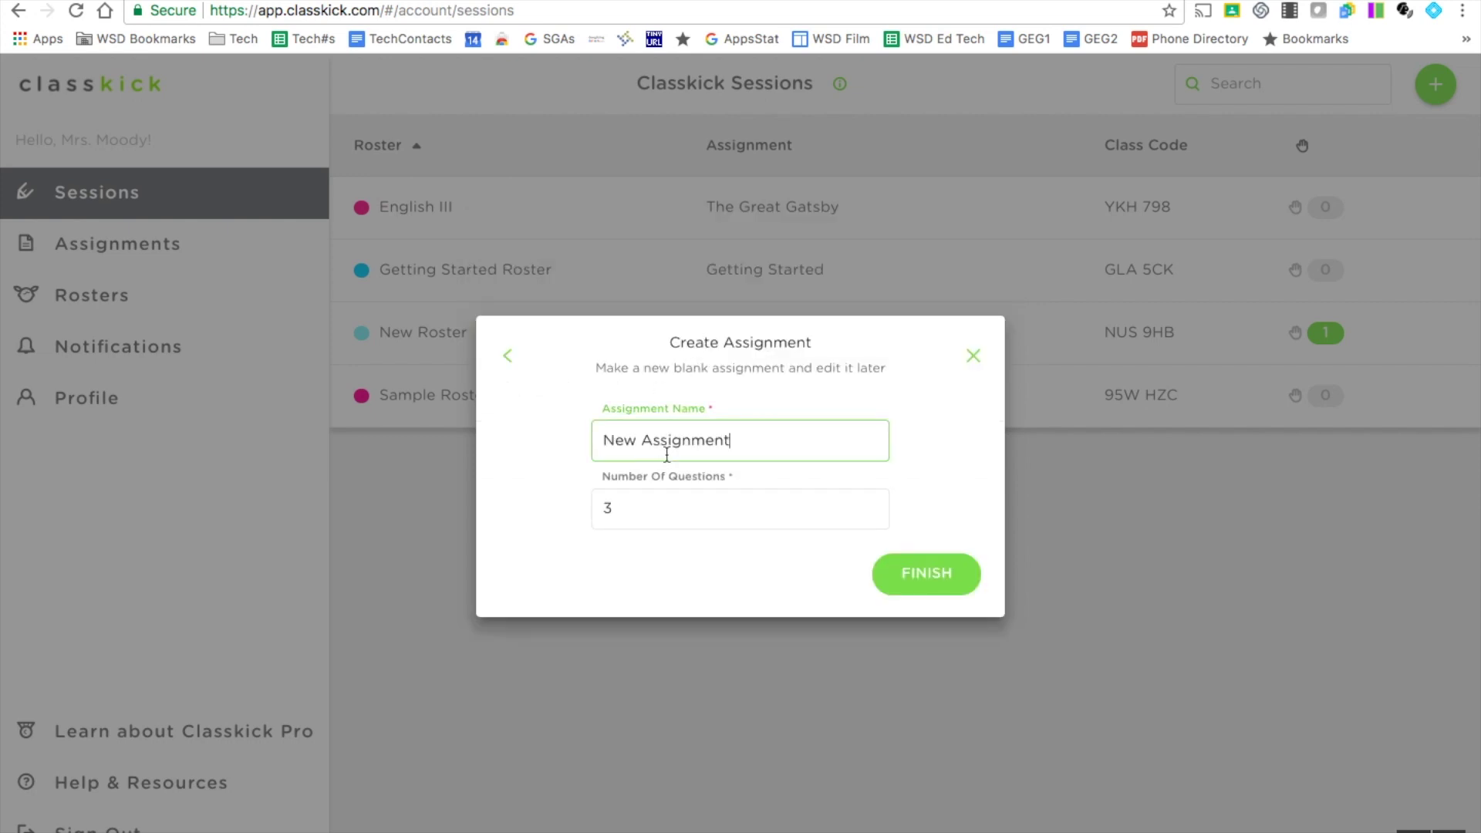
pyautogui.tripleClick(758, 441)
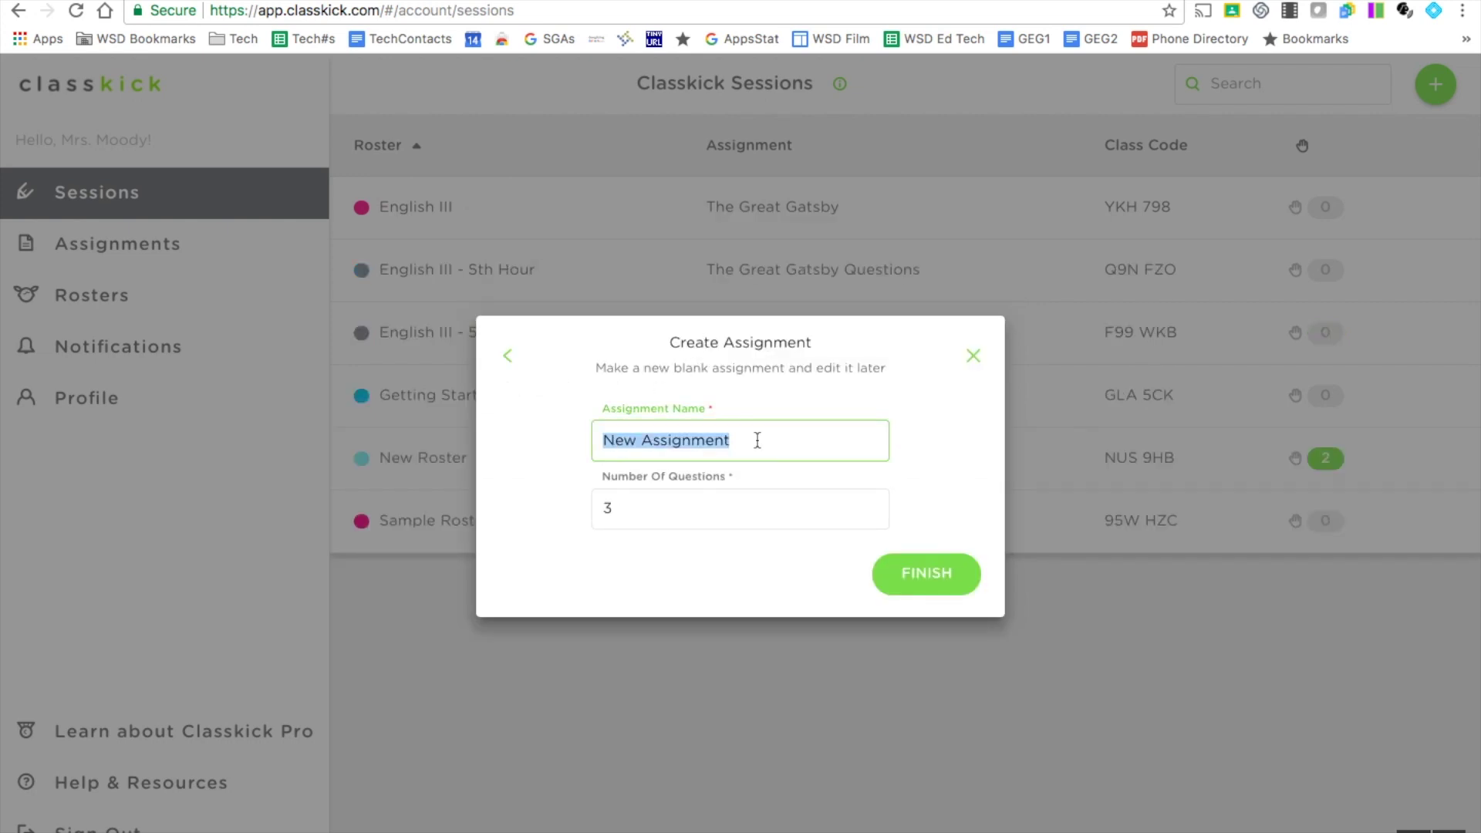
pyautogui.write('The Great G')
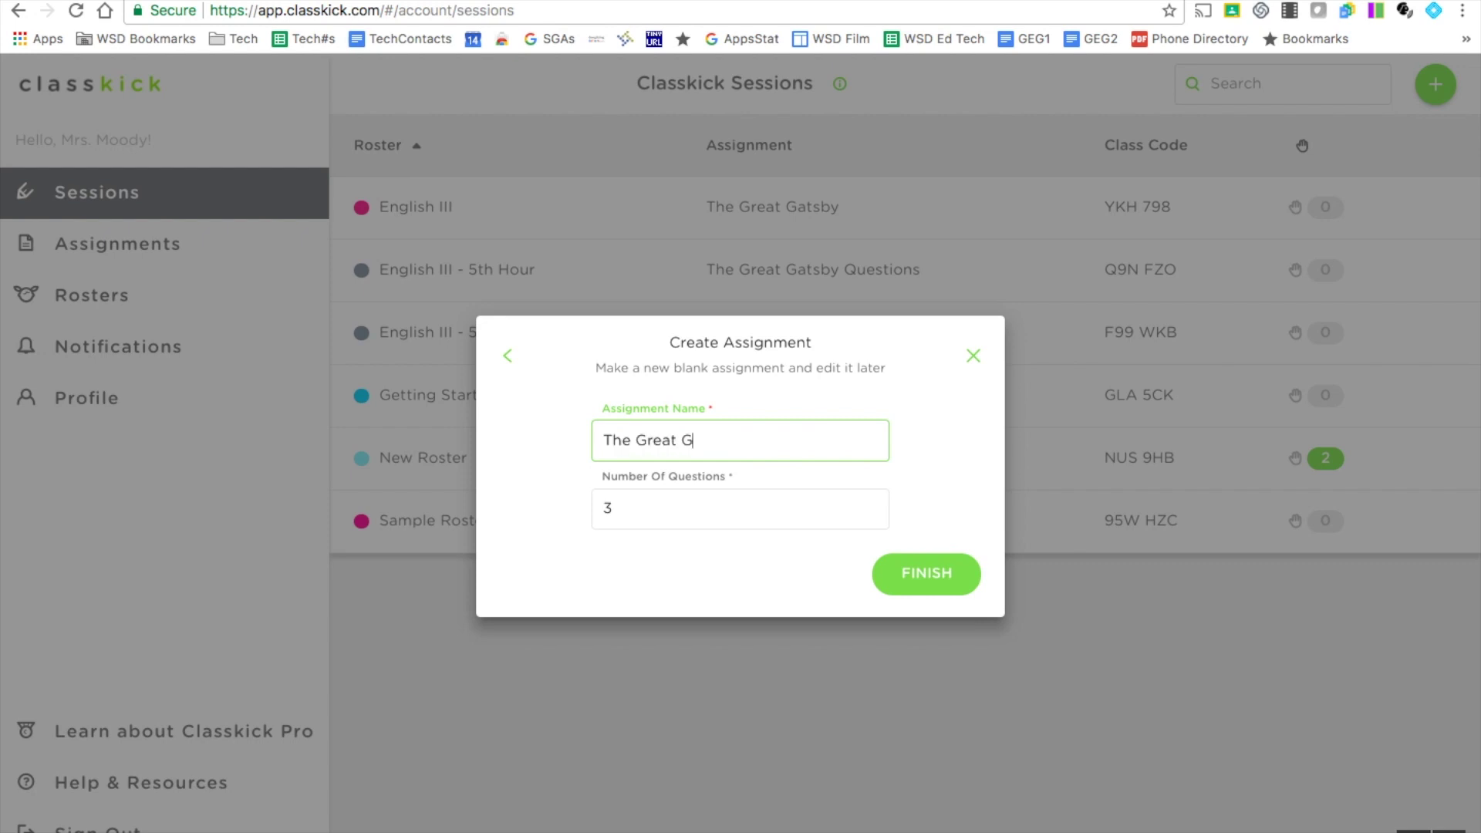
pyautogui.write('atsby Reflection Questions')
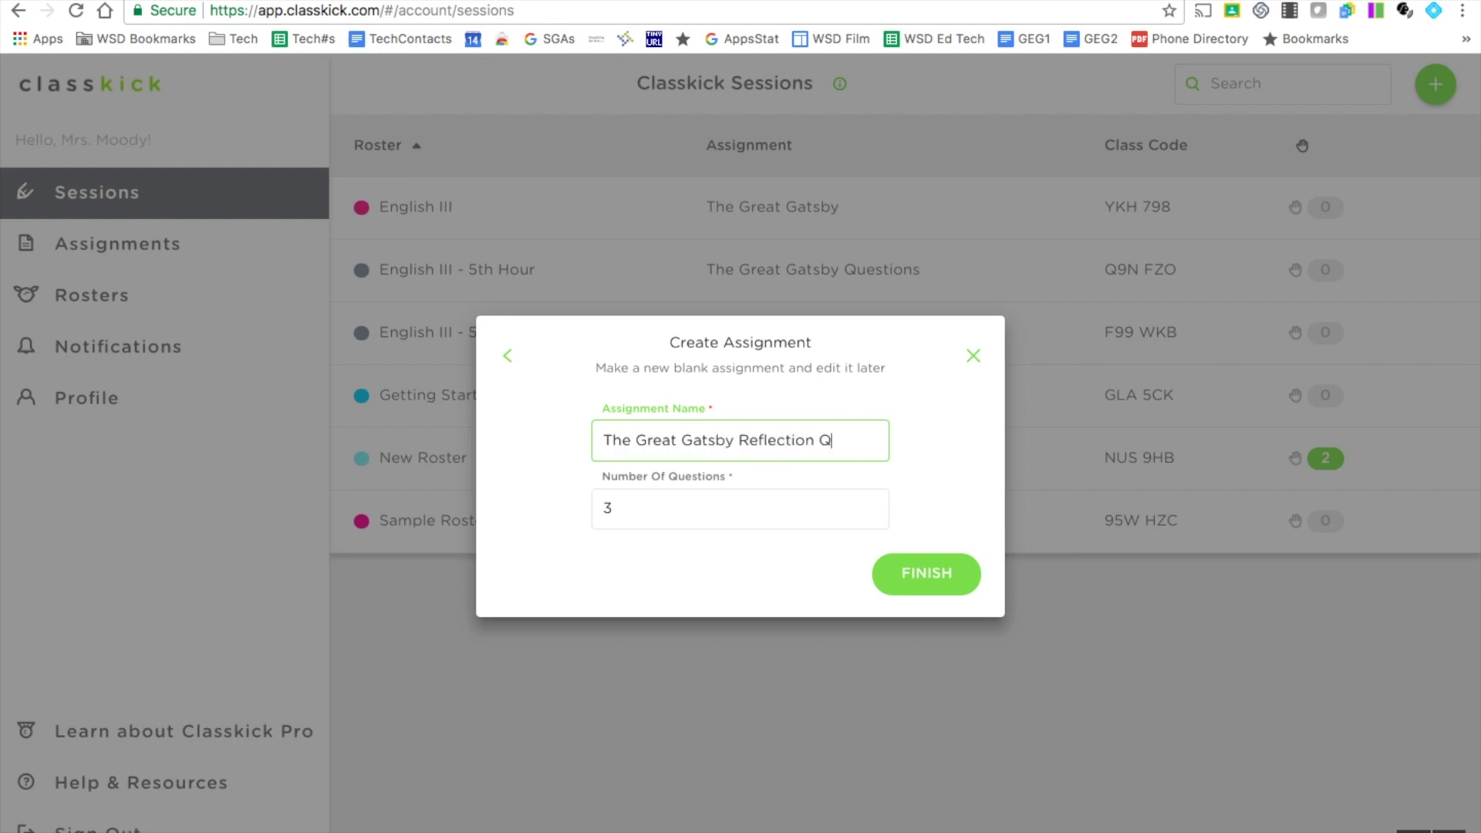
pyautogui.click(729, 516)
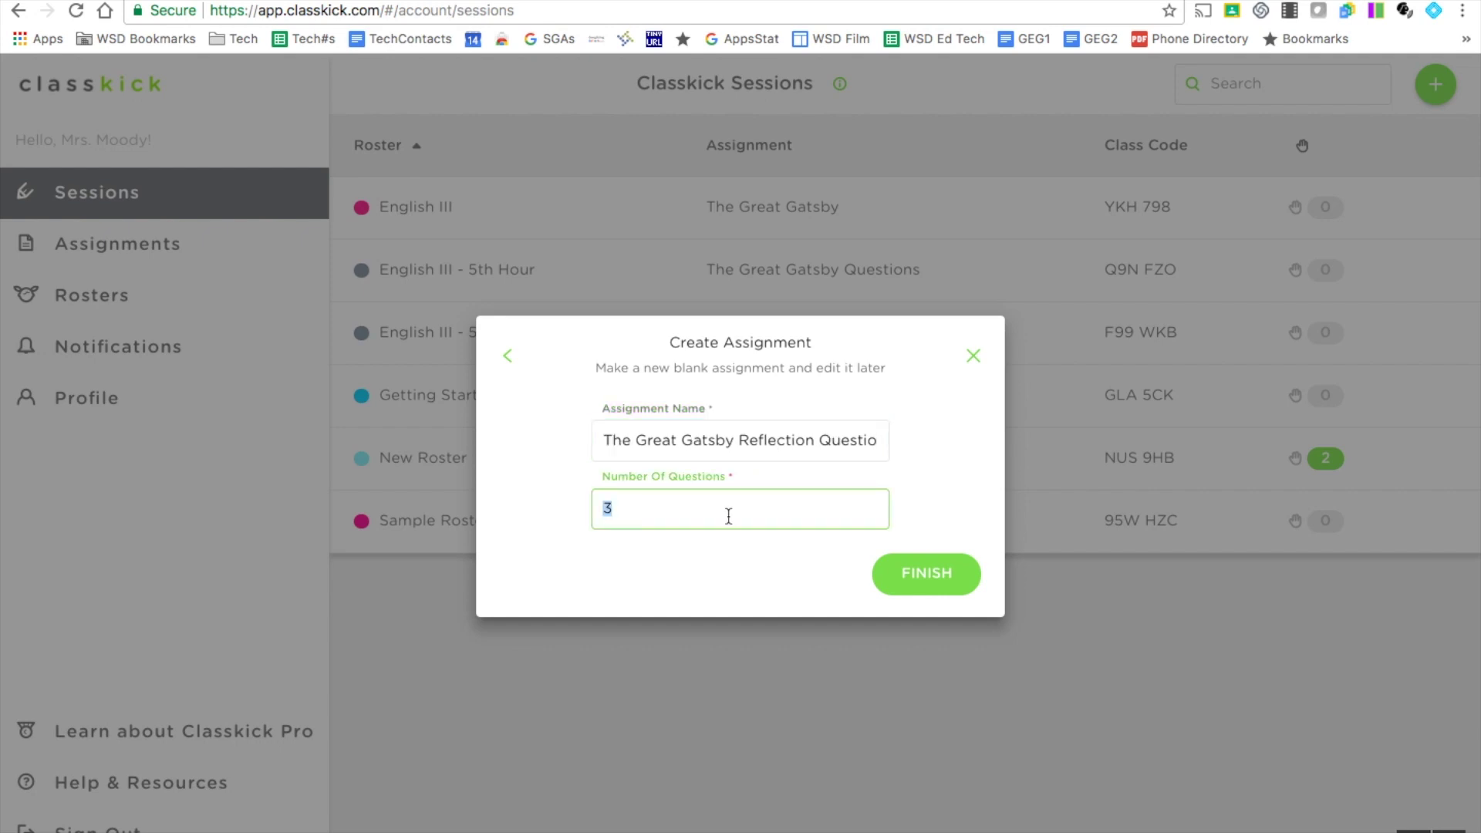
pyautogui.write('2')
pyautogui.click(904, 578)
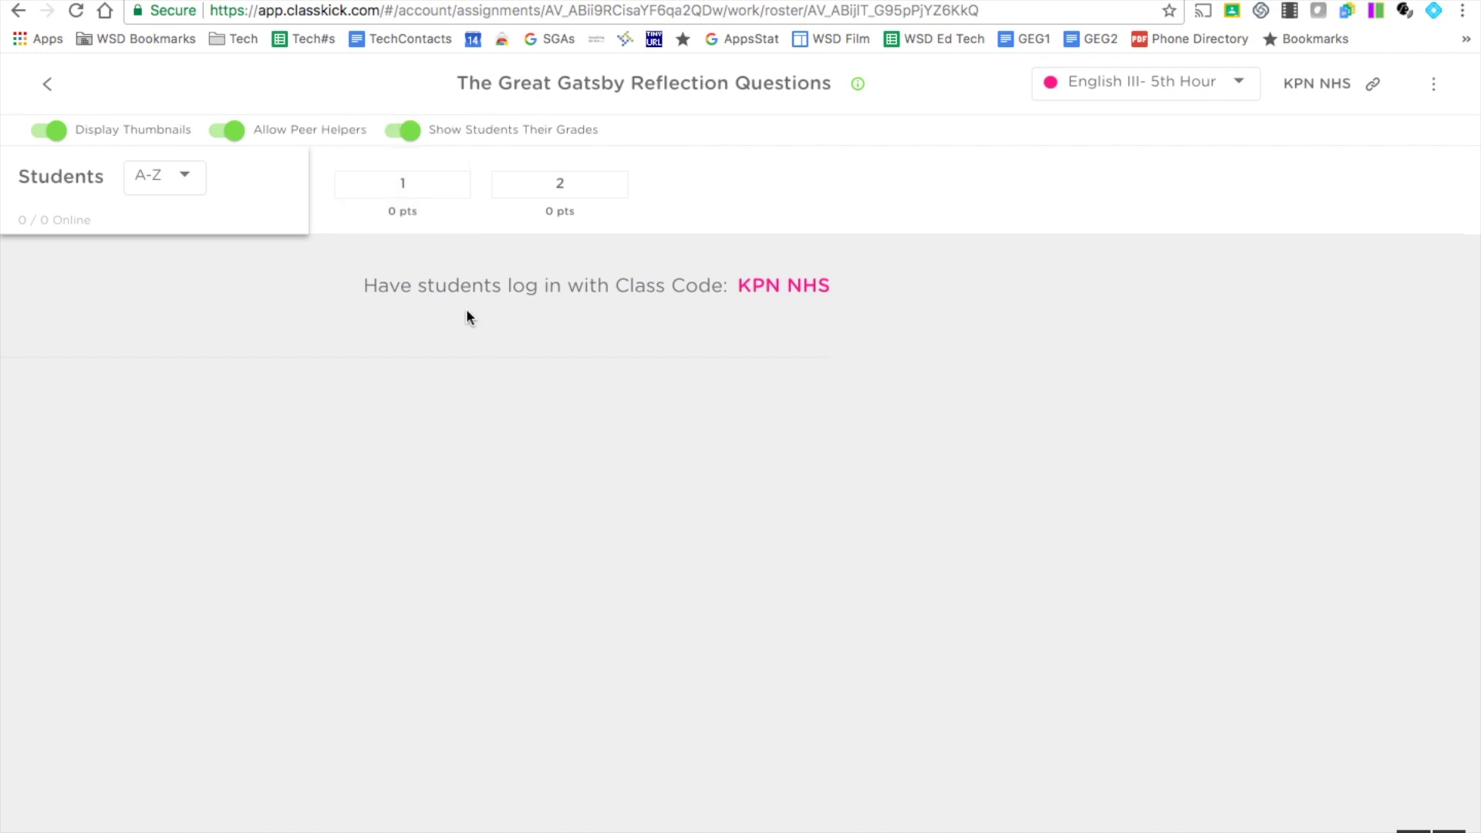
# - Dismiss the session options menu and open question 1 of the Gatsby assignment in the editor
pyautogui.click(1437, 86)
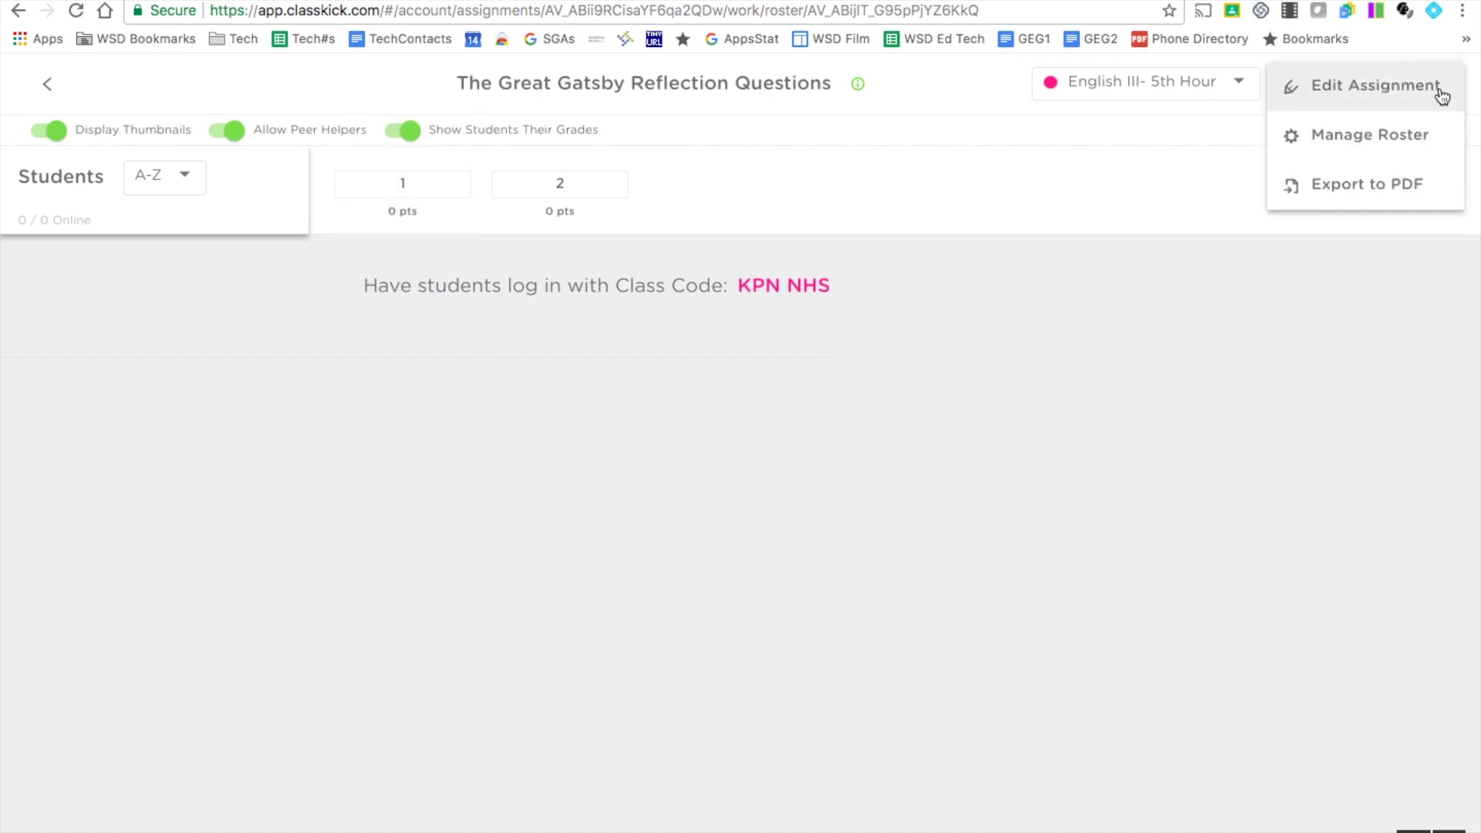
pyautogui.click(772, 174)
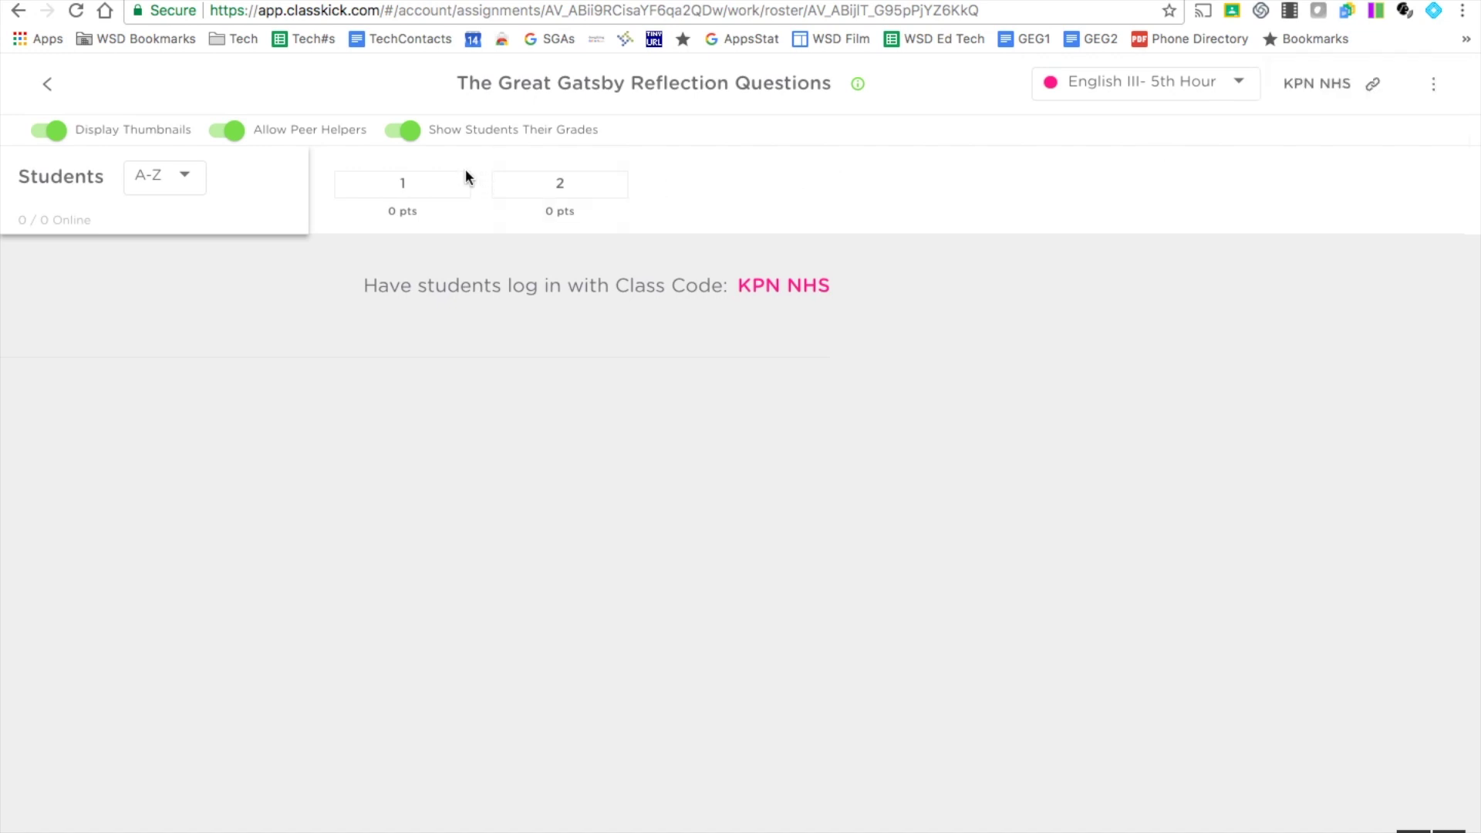
pyautogui.click(439, 202)
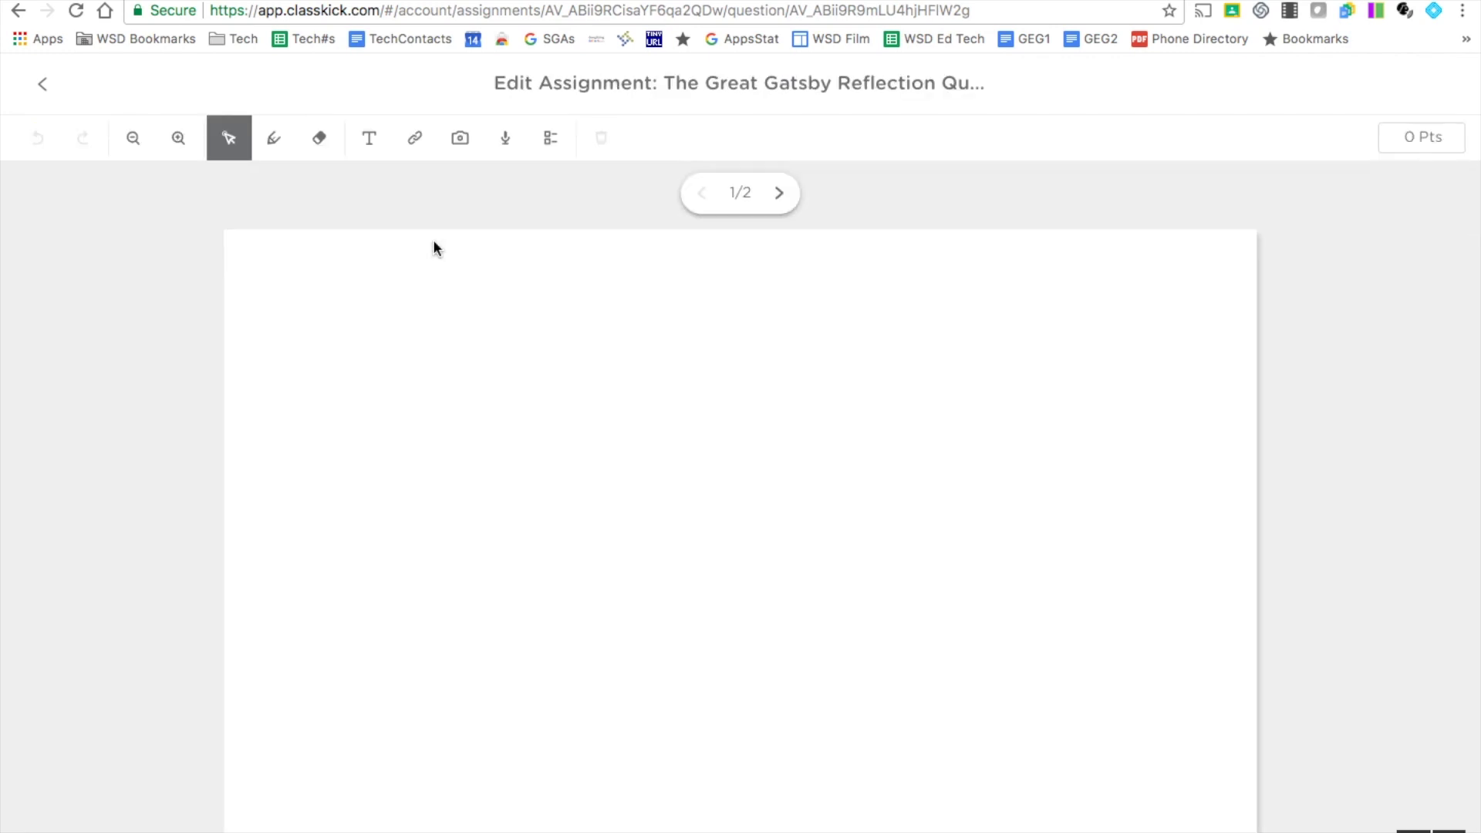
# - Add the text 'Is Gatsby a tragic hero? Why or why not?' to question 1 and position it
pyautogui.scroll(-10, 433, 240)
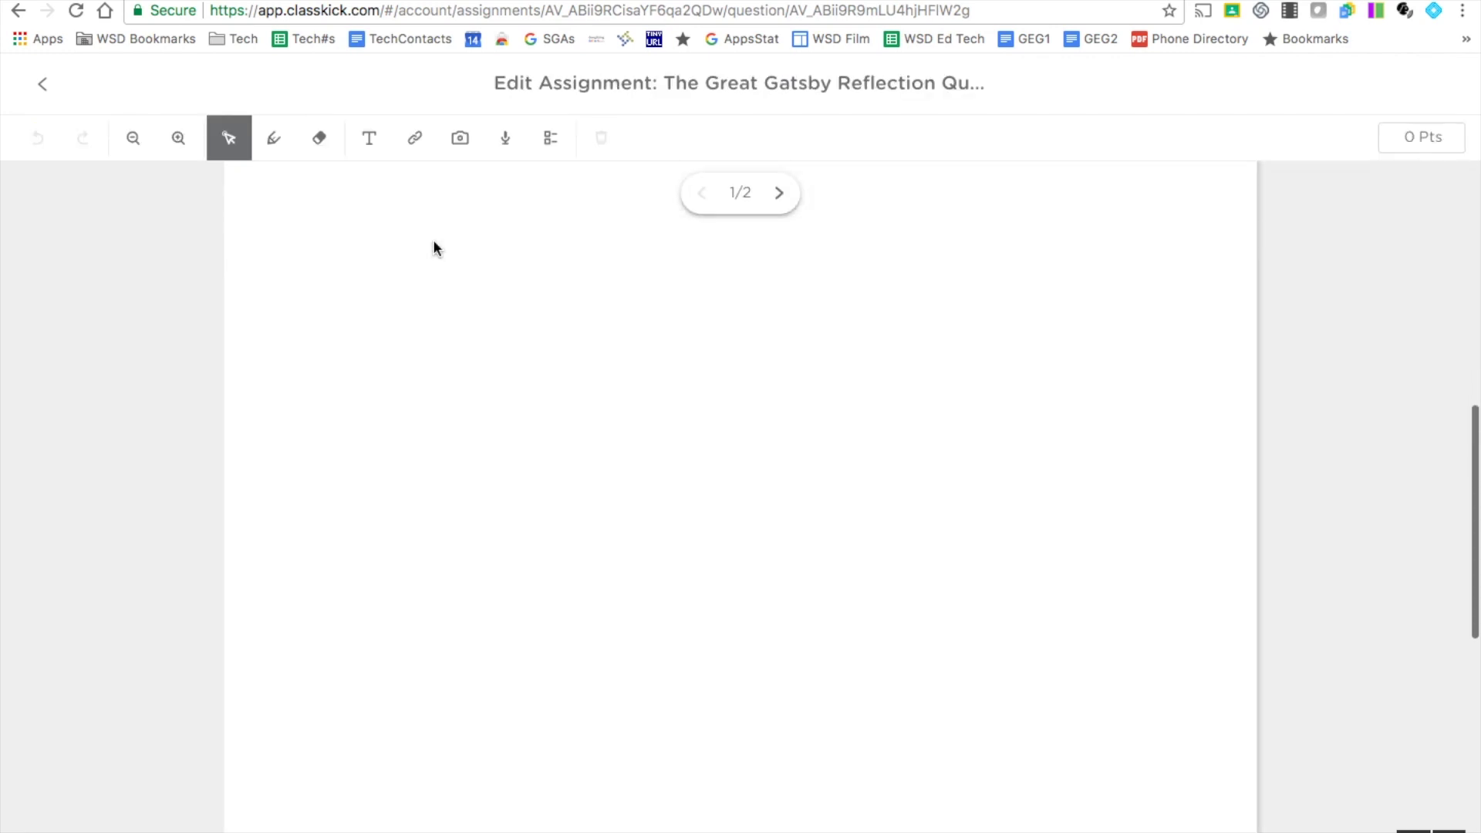
pyautogui.scroll(10, 433, 239)
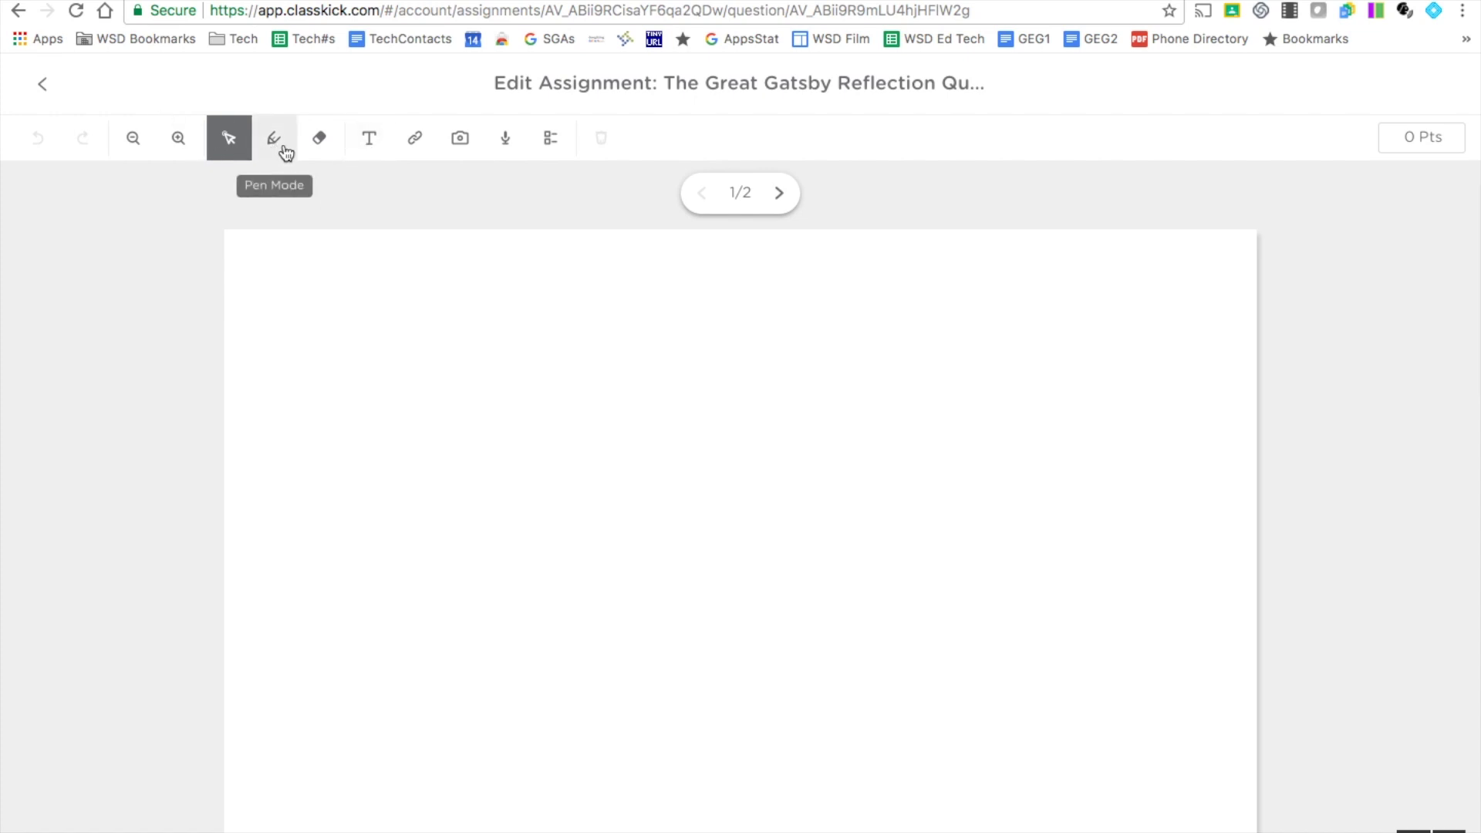
pyautogui.click(366, 146)
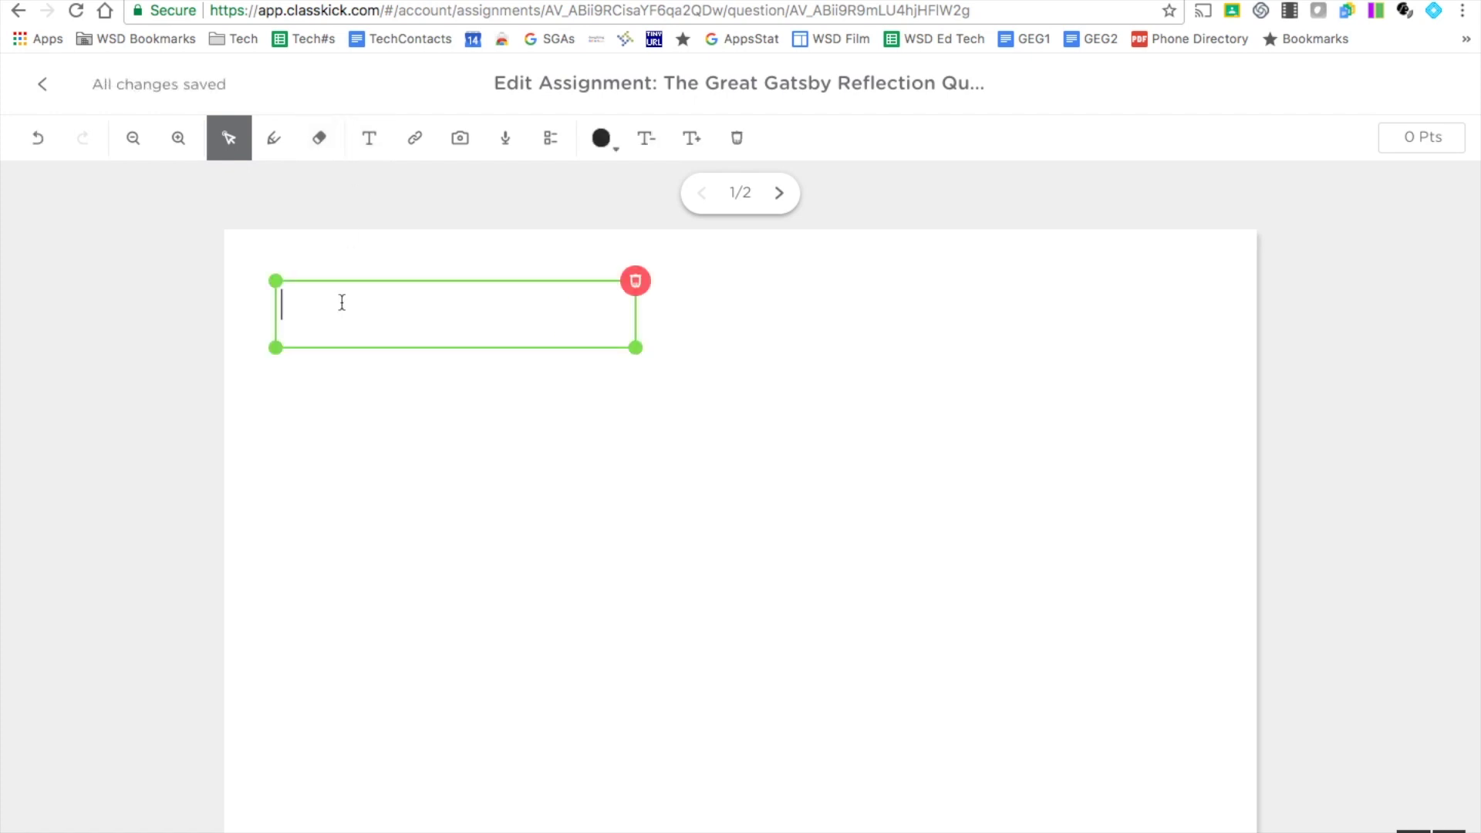
pyautogui.write('Is Gatsby a tragic hero? Why or why not?')
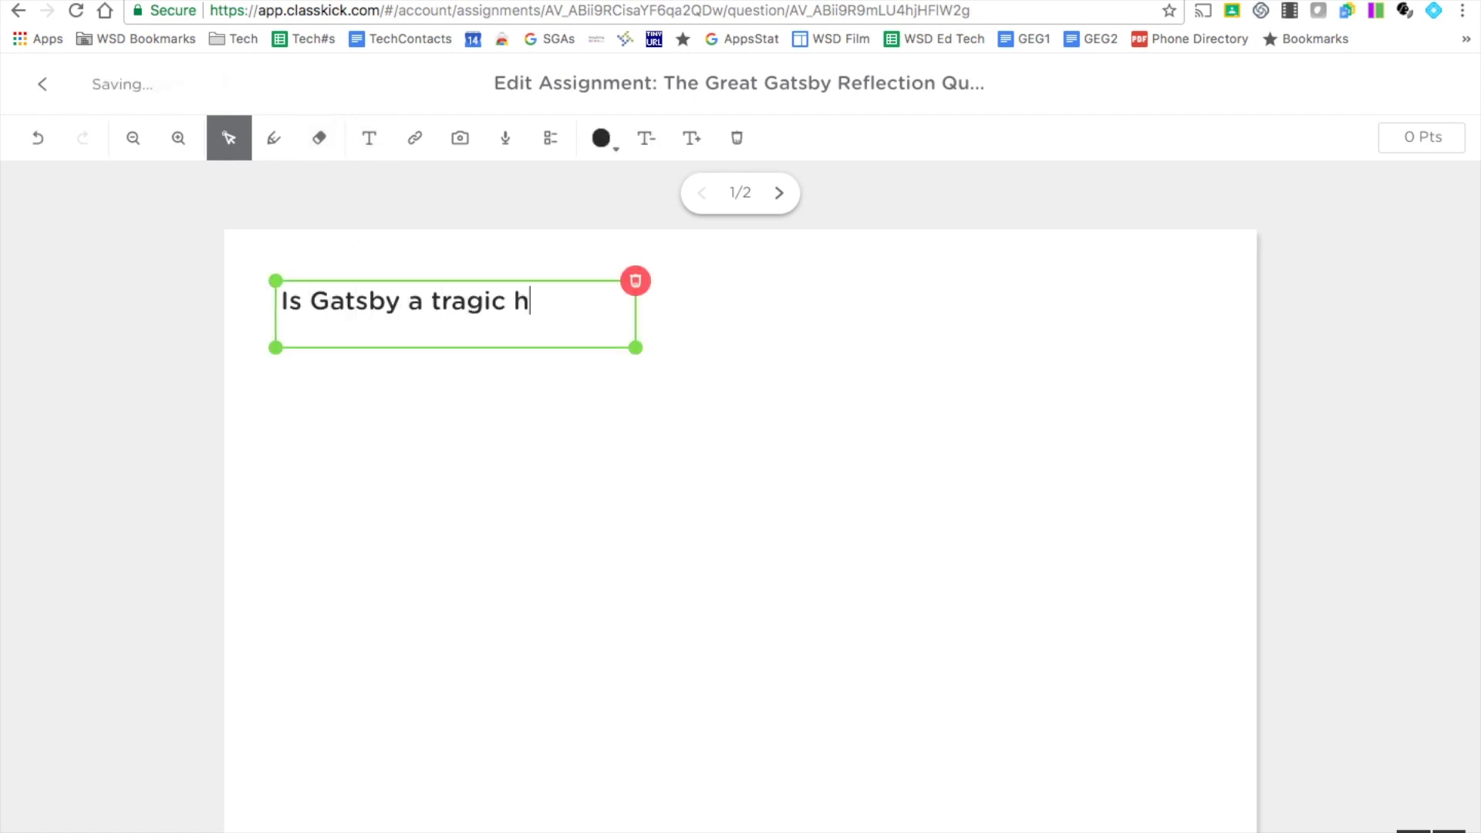
pyautogui.click(834, 314)
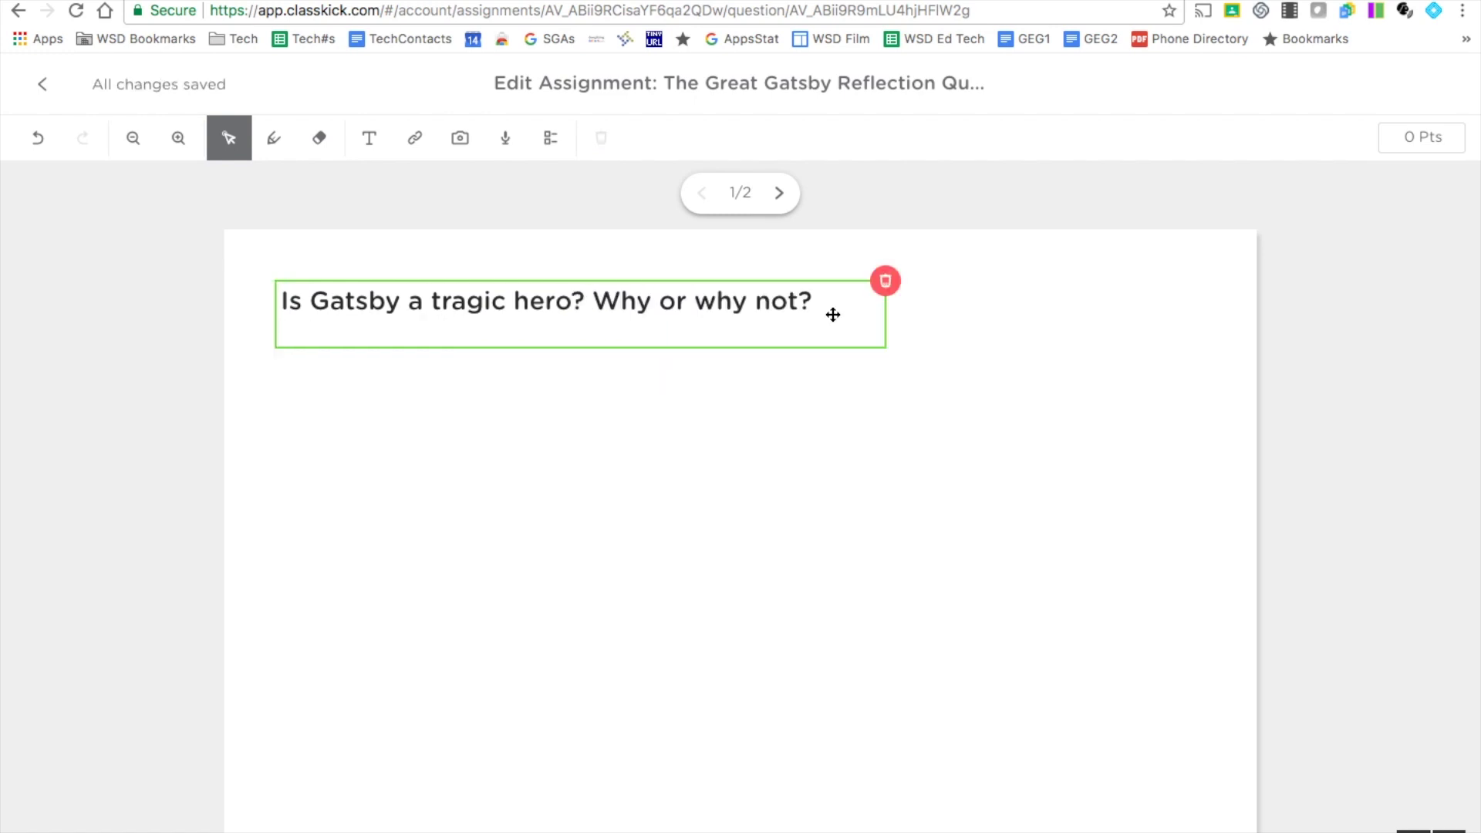
pyautogui.moveTo(833, 315)
pyautogui.mouseDown()
pyautogui.moveTo(813, 427)
pyautogui.moveTo(854, 308)
pyautogui.moveTo(880, 314)
pyautogui.moveTo(849, 327)
pyautogui.mouseUp()
pyautogui.click(835, 423)
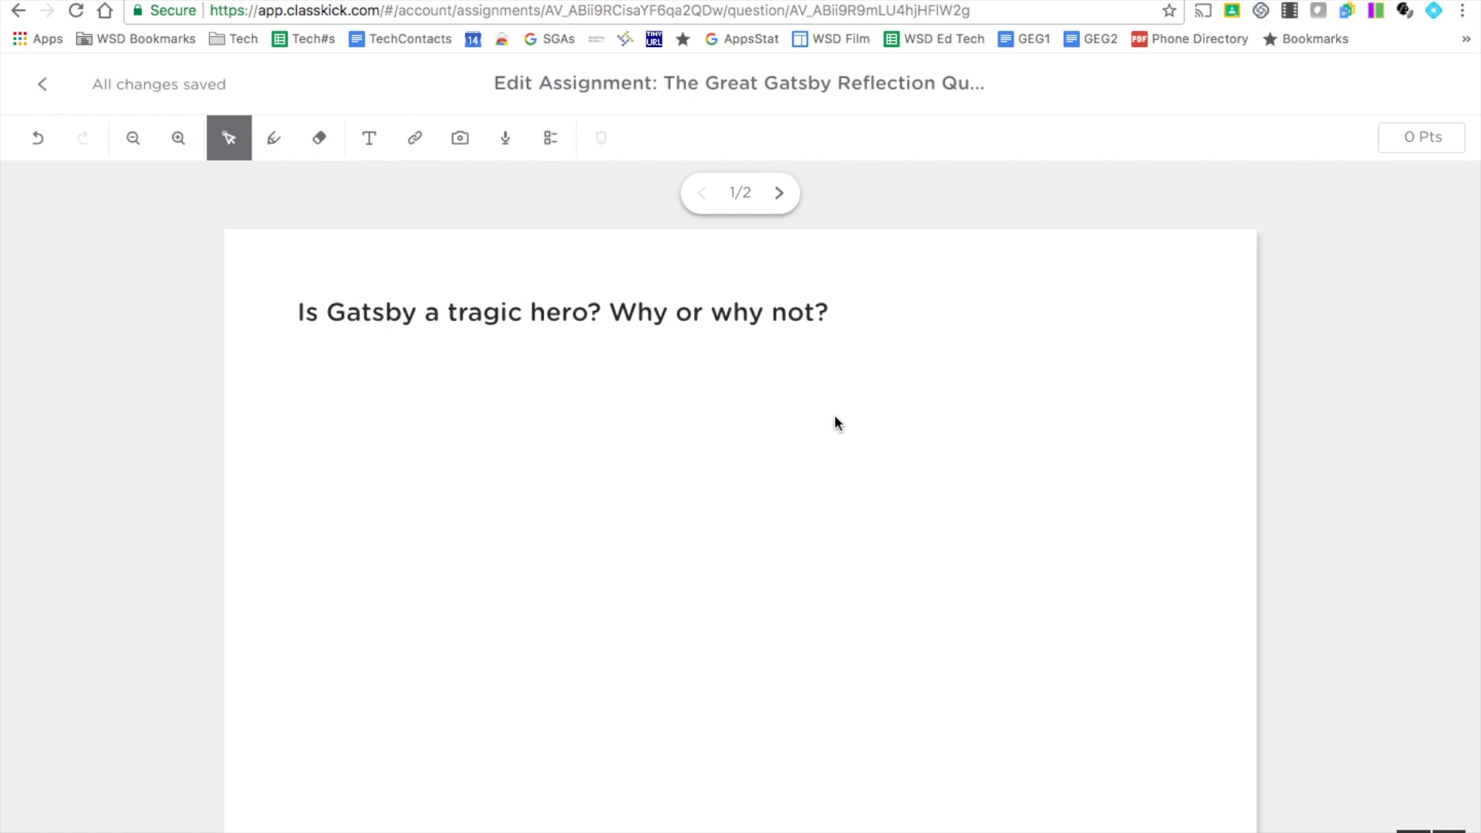
# - Bring up the form for adding a web link to the question
pyautogui.scroll(-3, 836, 418)
pyautogui.scroll(3, 837, 419)
pyautogui.click(413, 140)
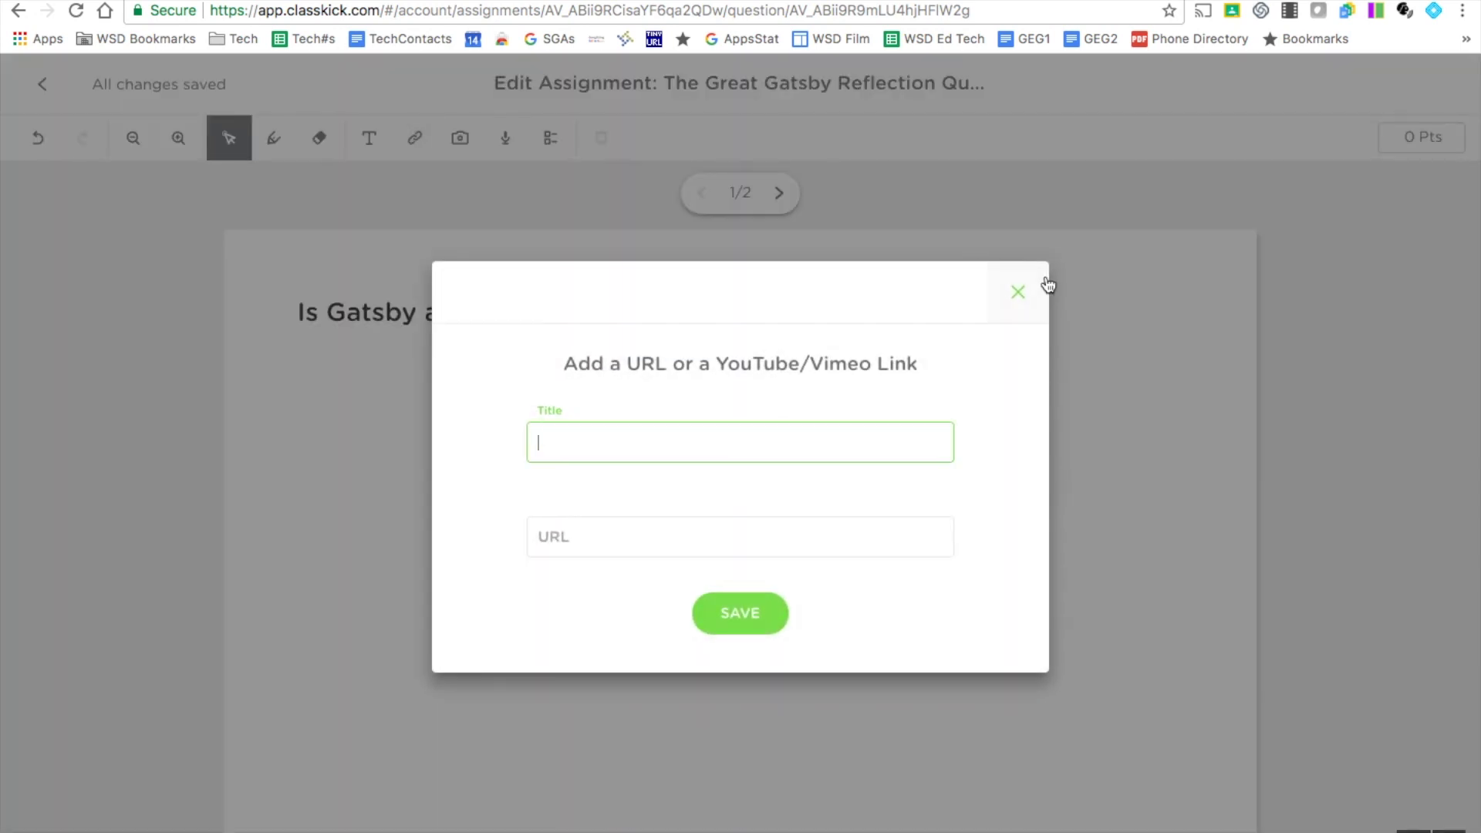
# - Close the link form and the image/PDF import prompt without adding anything, then select the prompt
pyautogui.click(1020, 292)
pyautogui.click(461, 143)
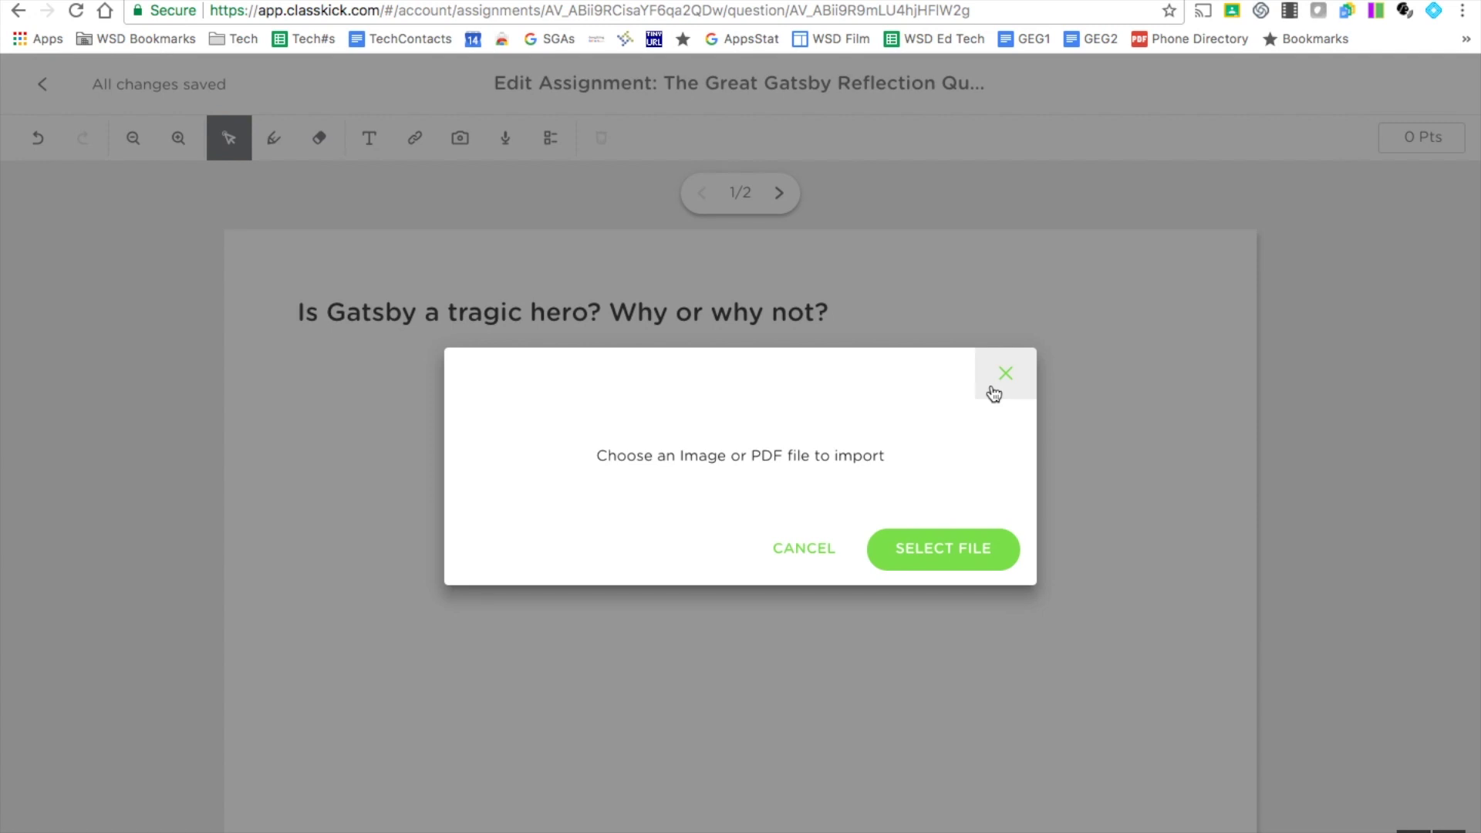
pyautogui.click(994, 392)
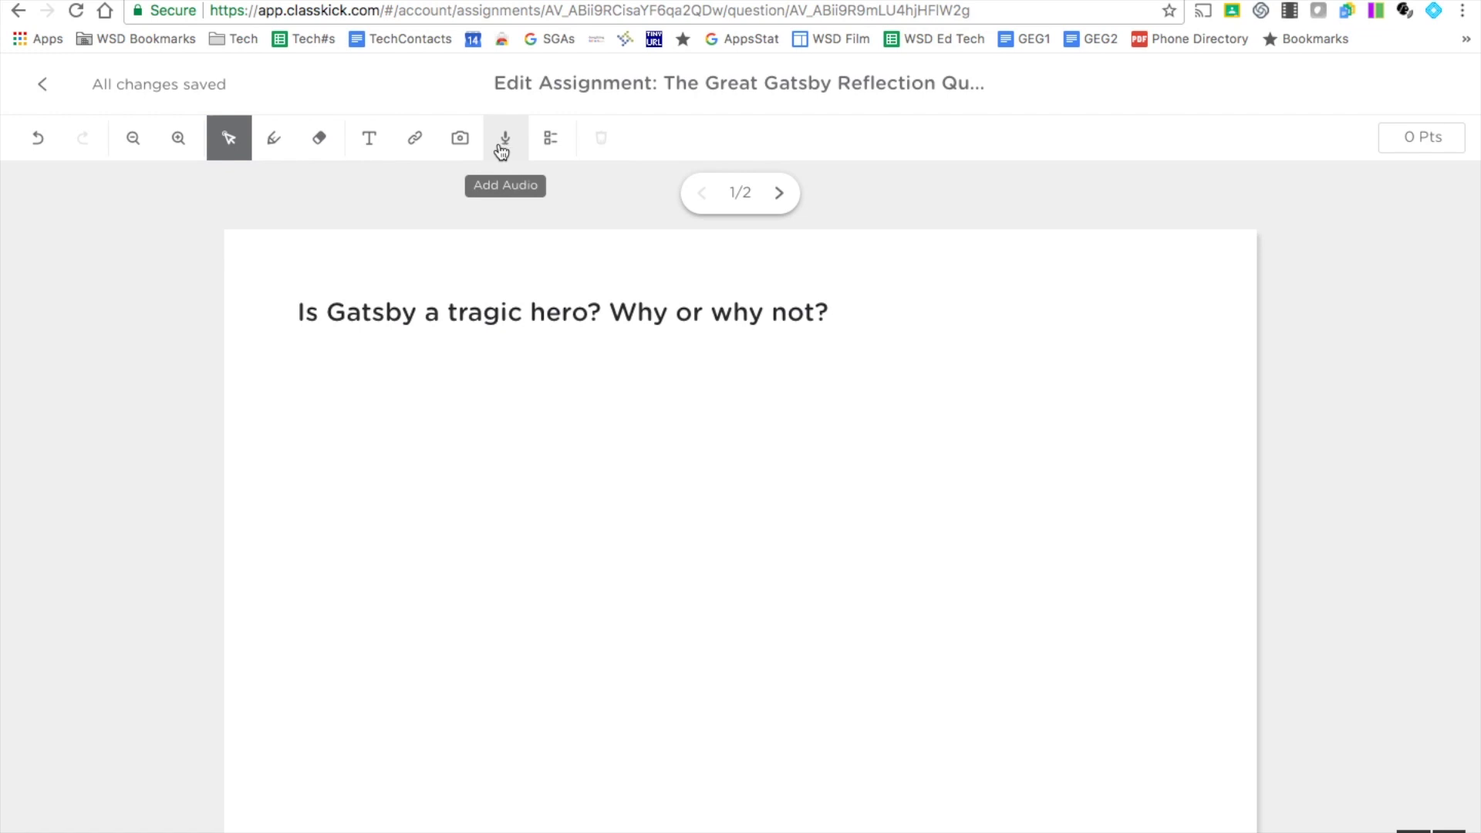
pyautogui.click(500, 348)
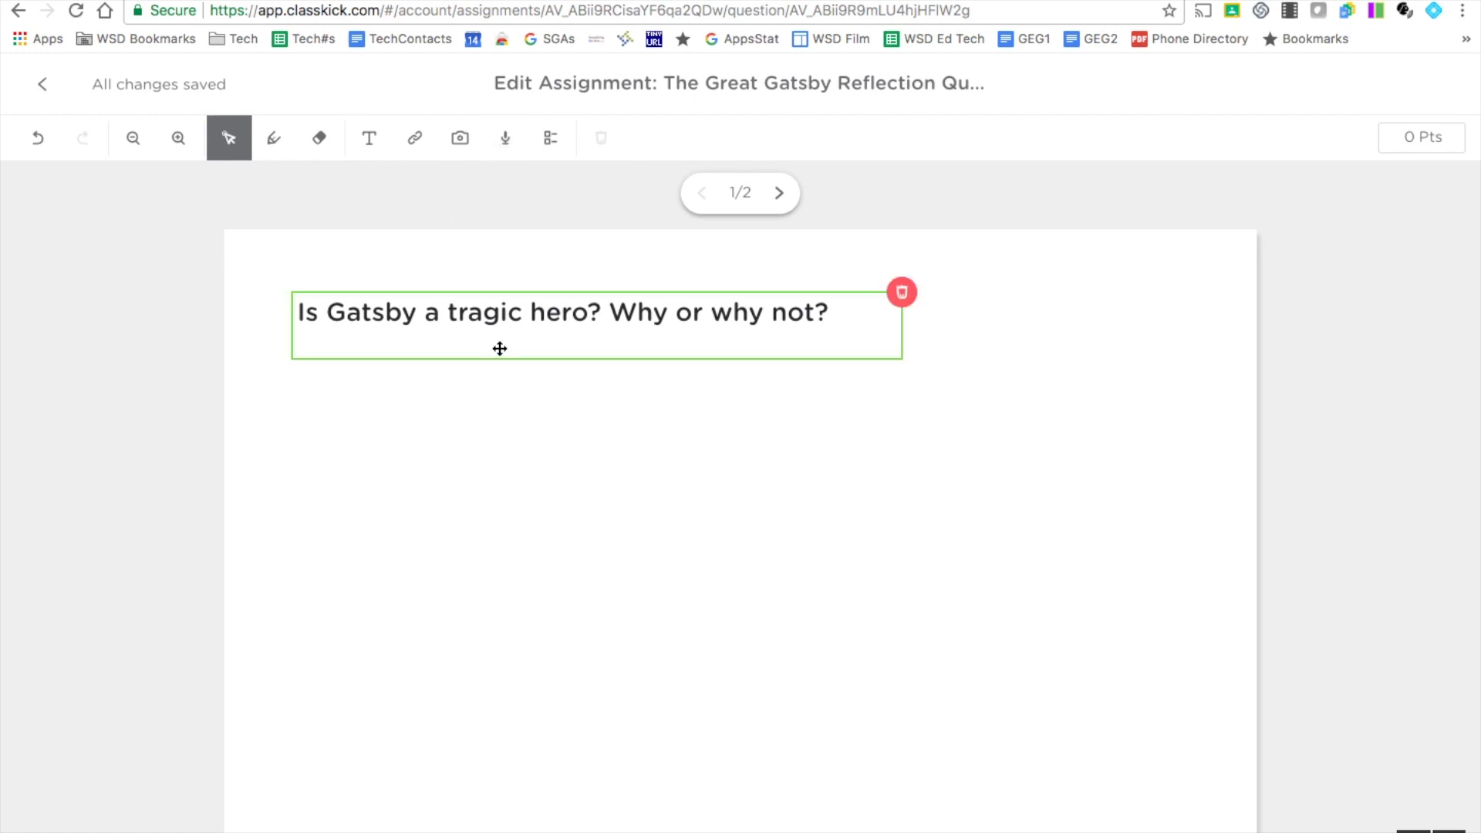
# - Make the tragic-hero question worth 5 points, view page 2, and return to the Sessions list
pyautogui.click(972, 269)
pyautogui.click(1408, 136)
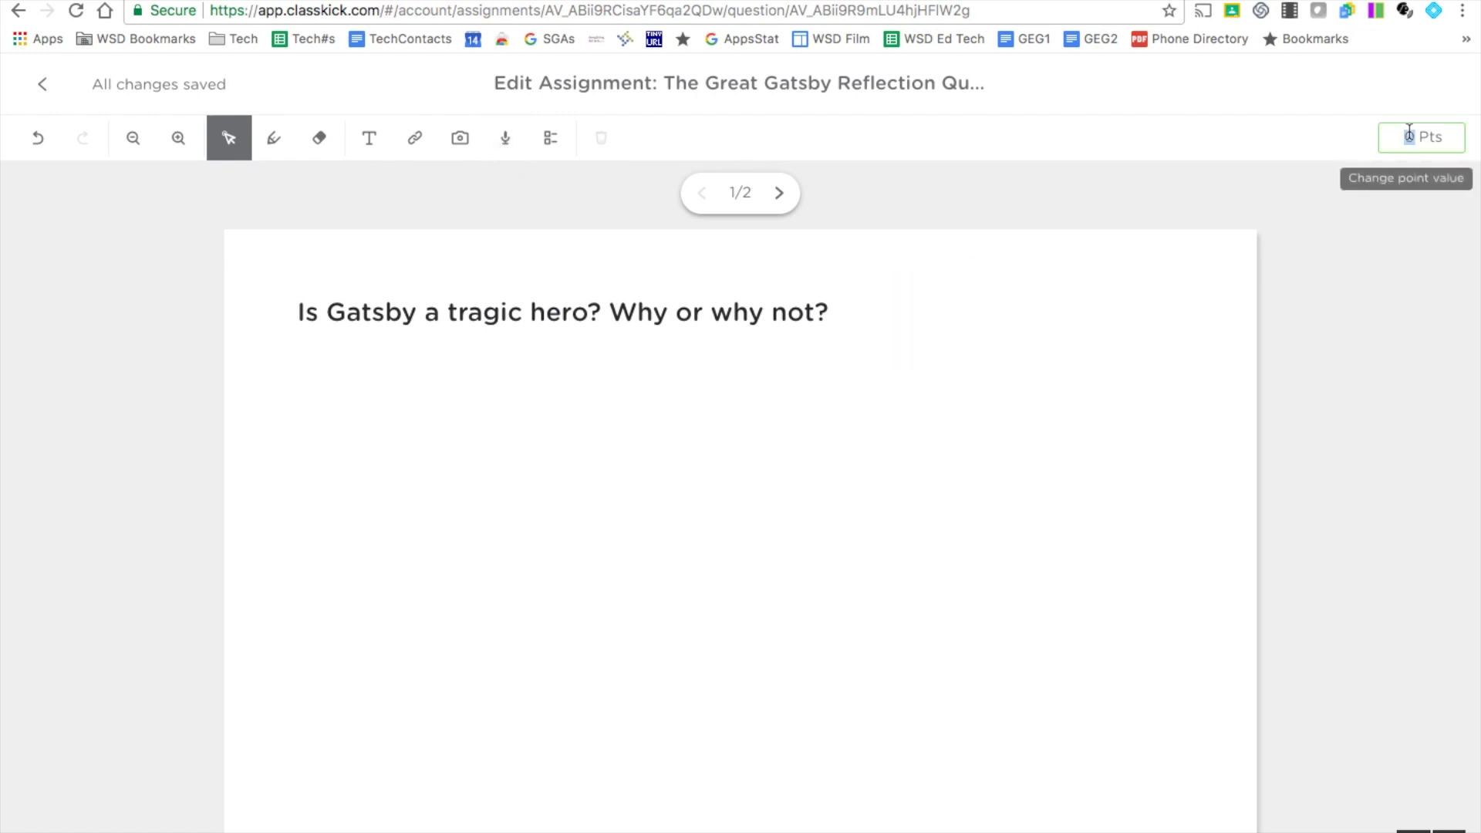
pyautogui.write('5')
pyautogui.click(1386, 275)
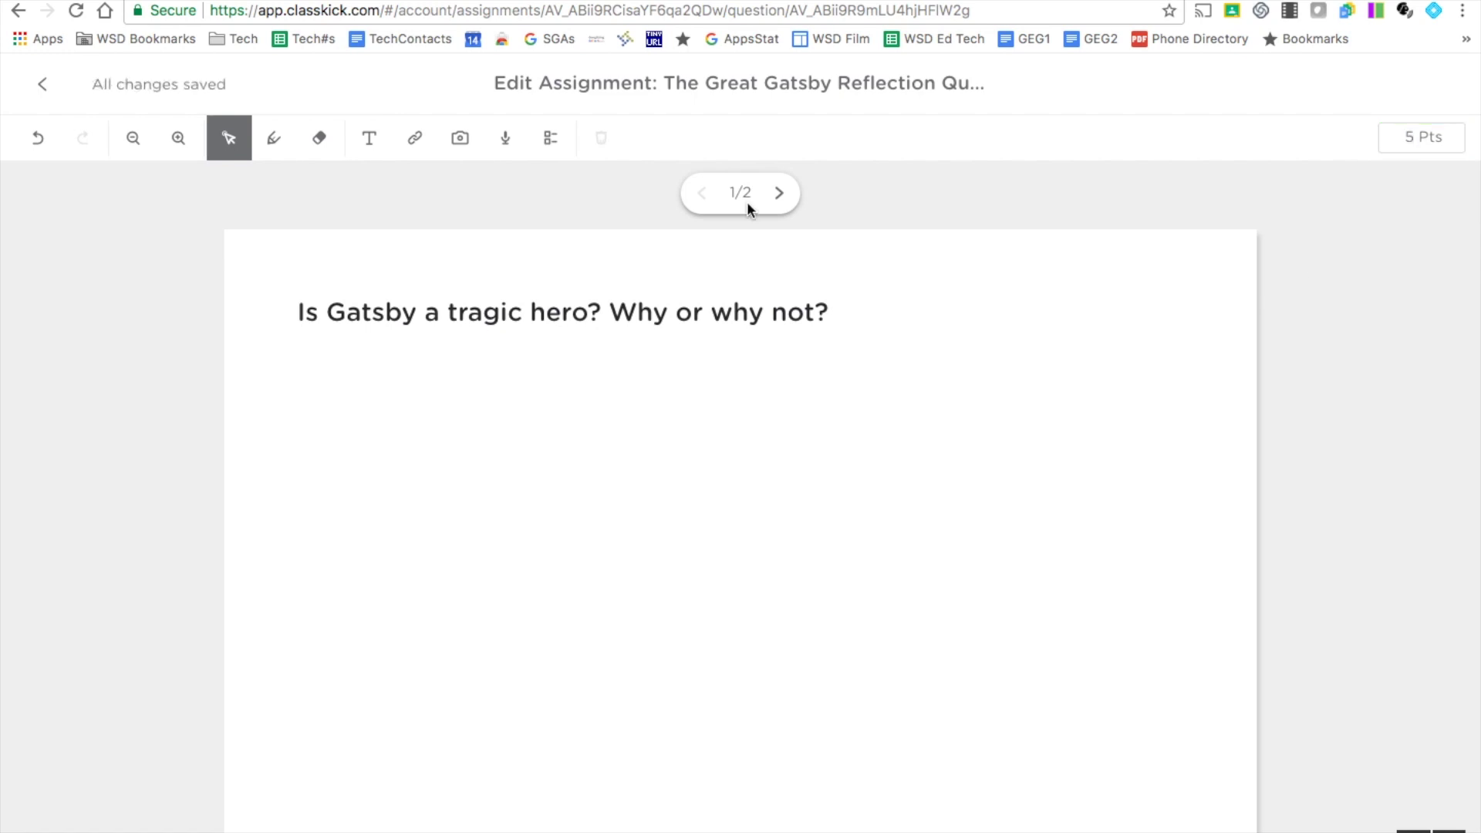
pyautogui.click(779, 194)
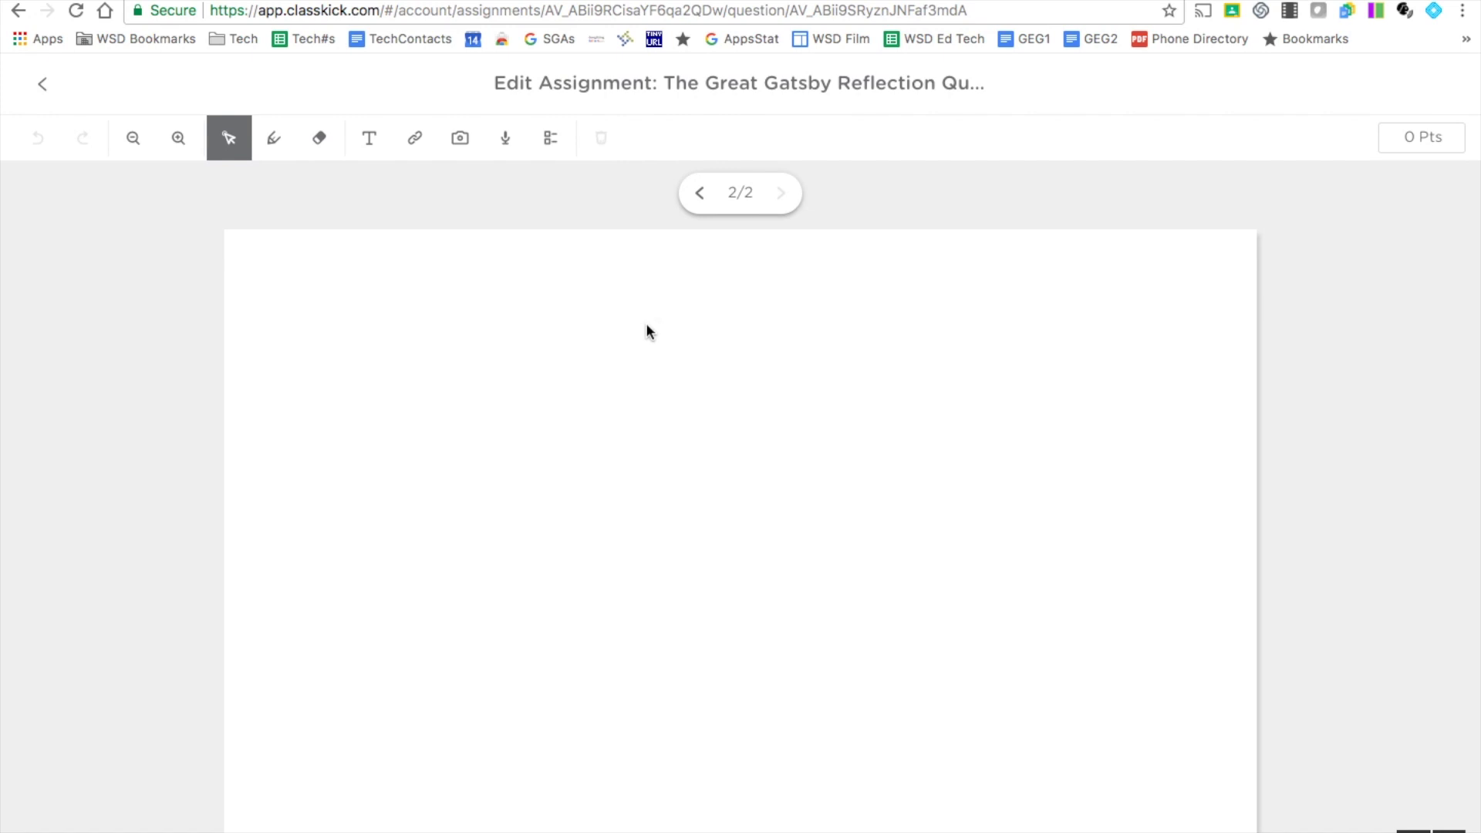
pyautogui.click(44, 93)
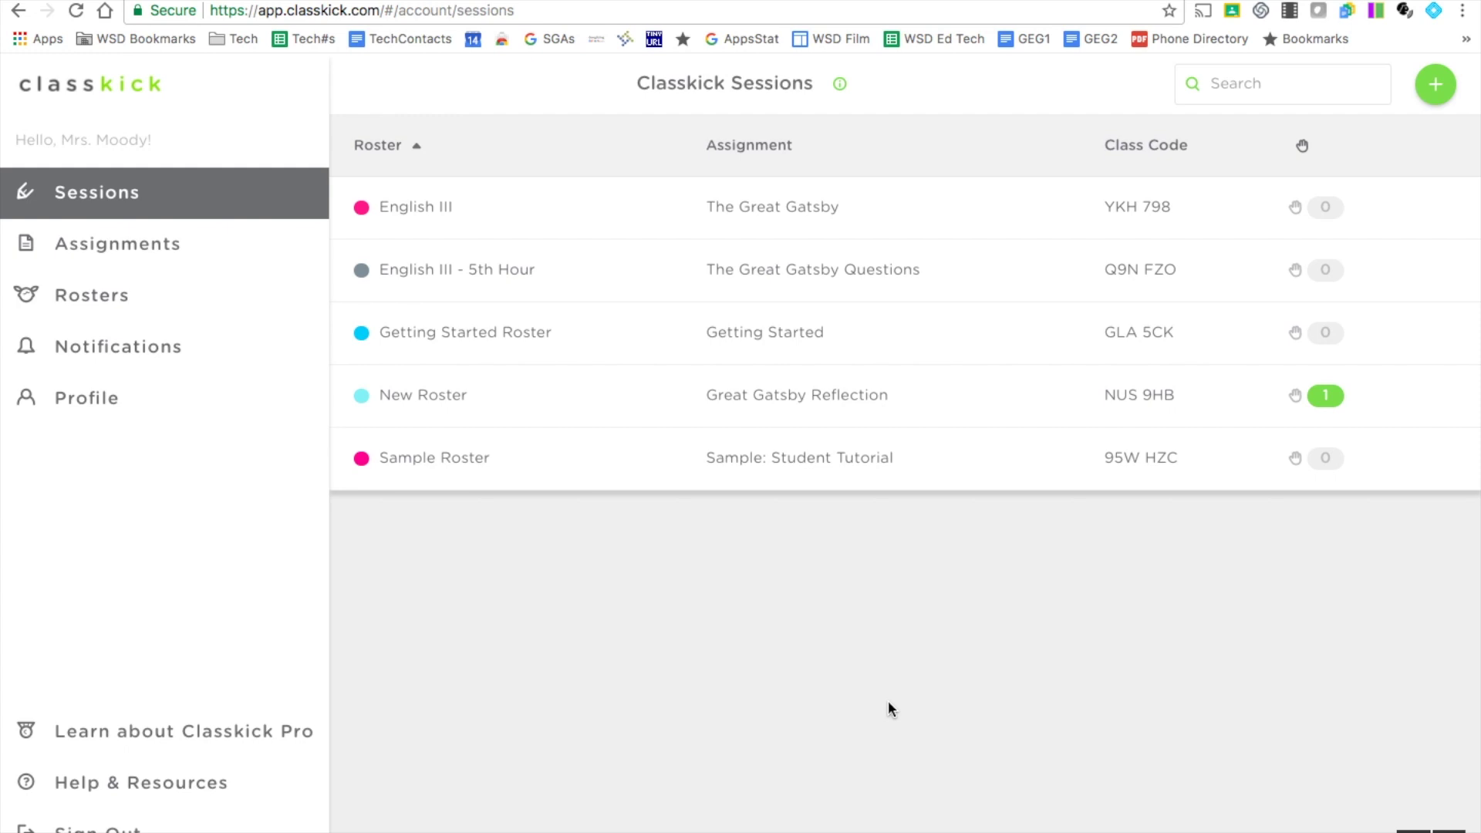
# - Open the New Roster Great Gatsby Reflection session and display its class code
pyautogui.click(827, 398)
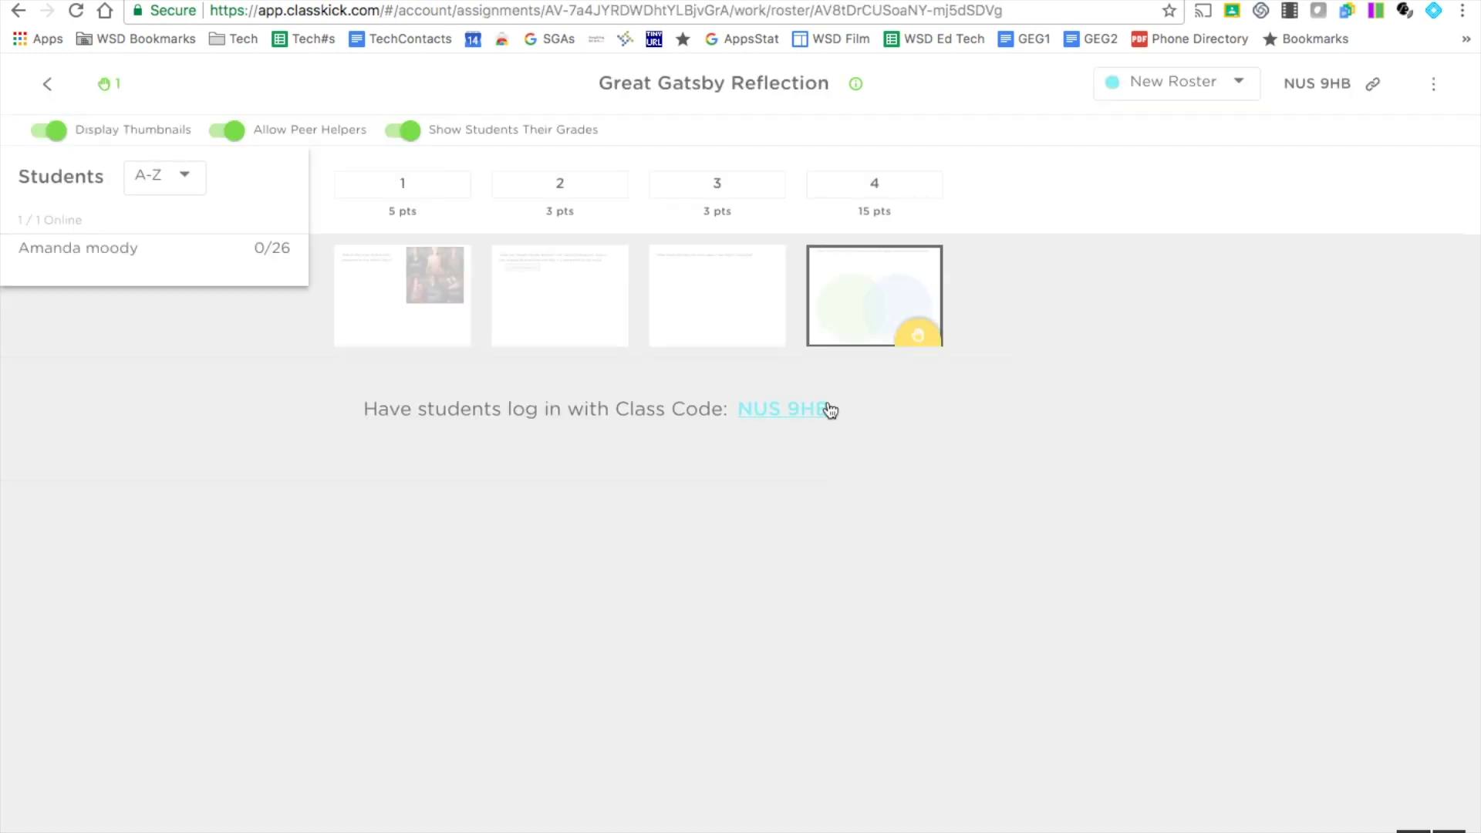
pyautogui.click(787, 421)
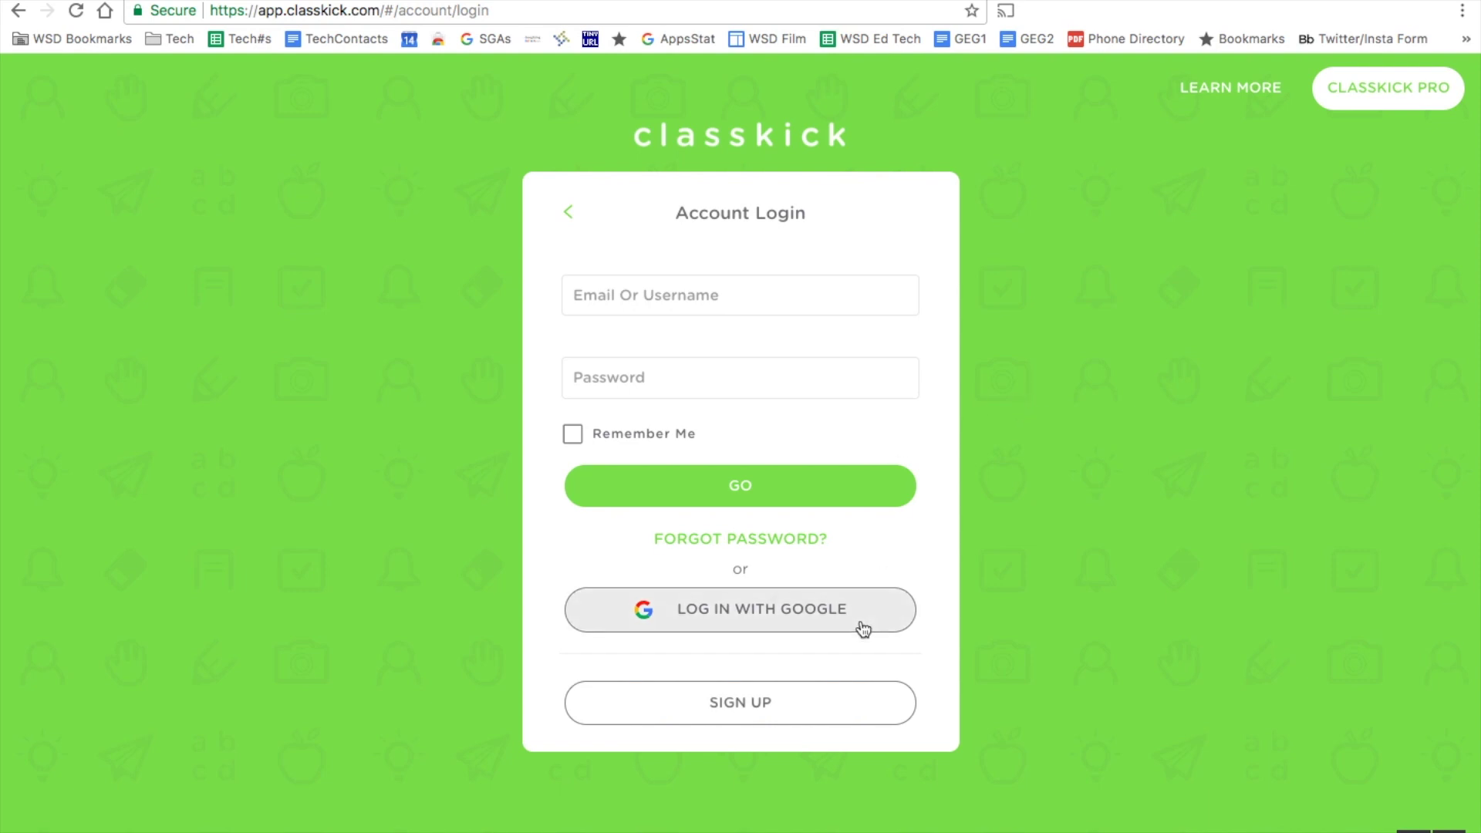
# - Join the Great Gatsby Reflection as a student using the class code and a name
pyautogui.click(769, 288)
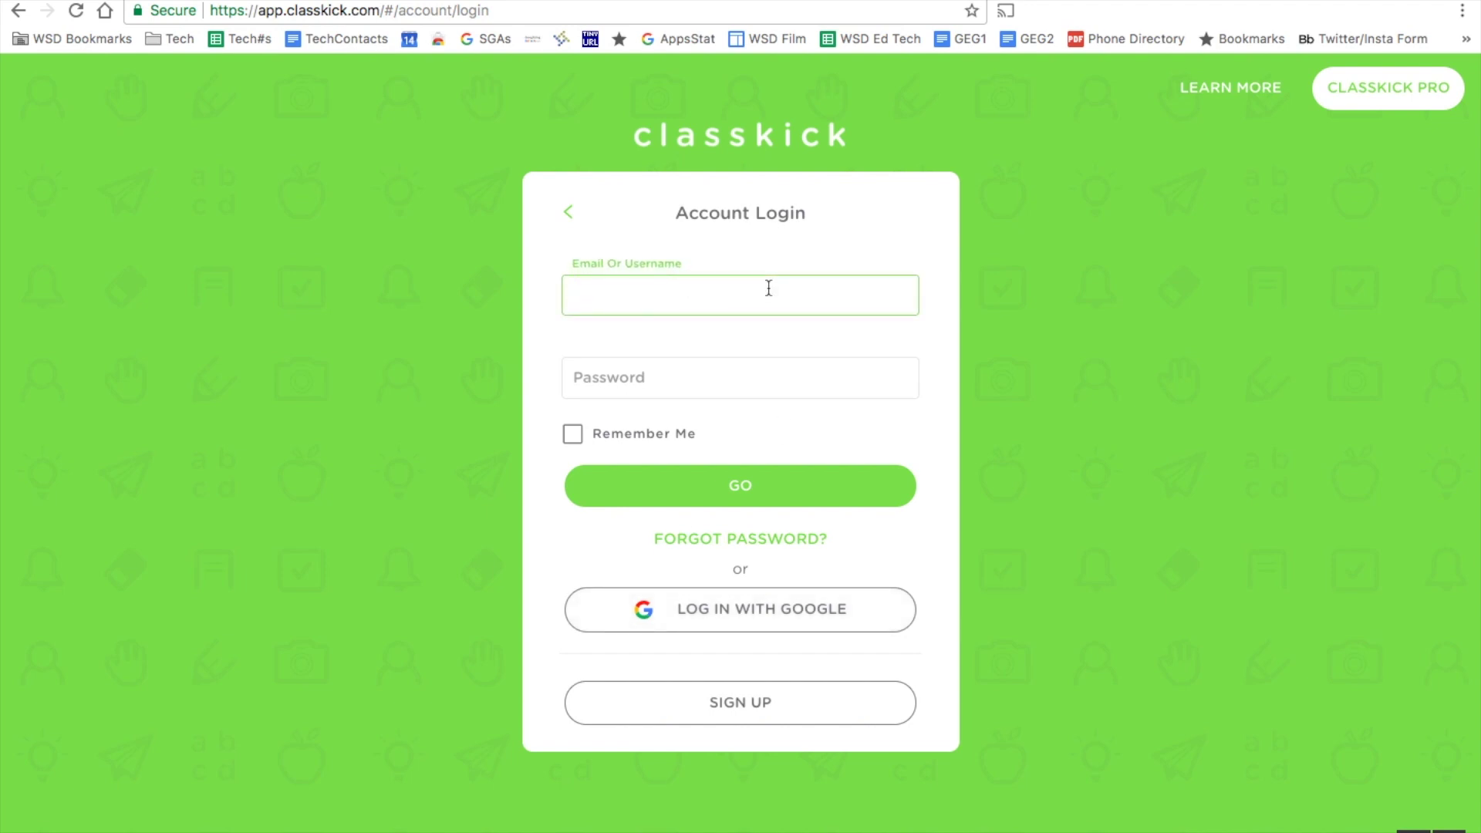
pyautogui.click(564, 227)
pyautogui.click(717, 297)
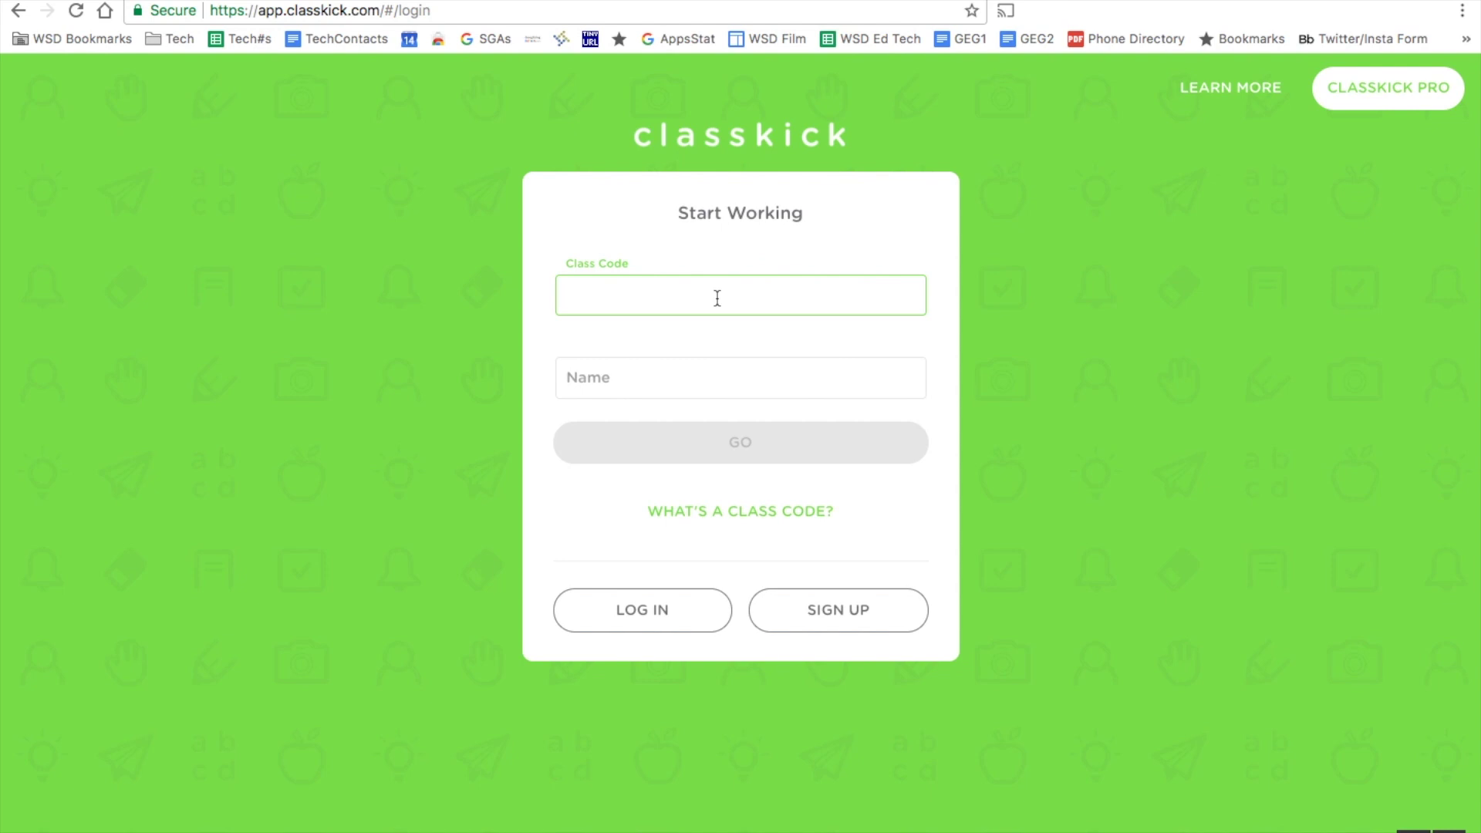
pyautogui.click(744, 442)
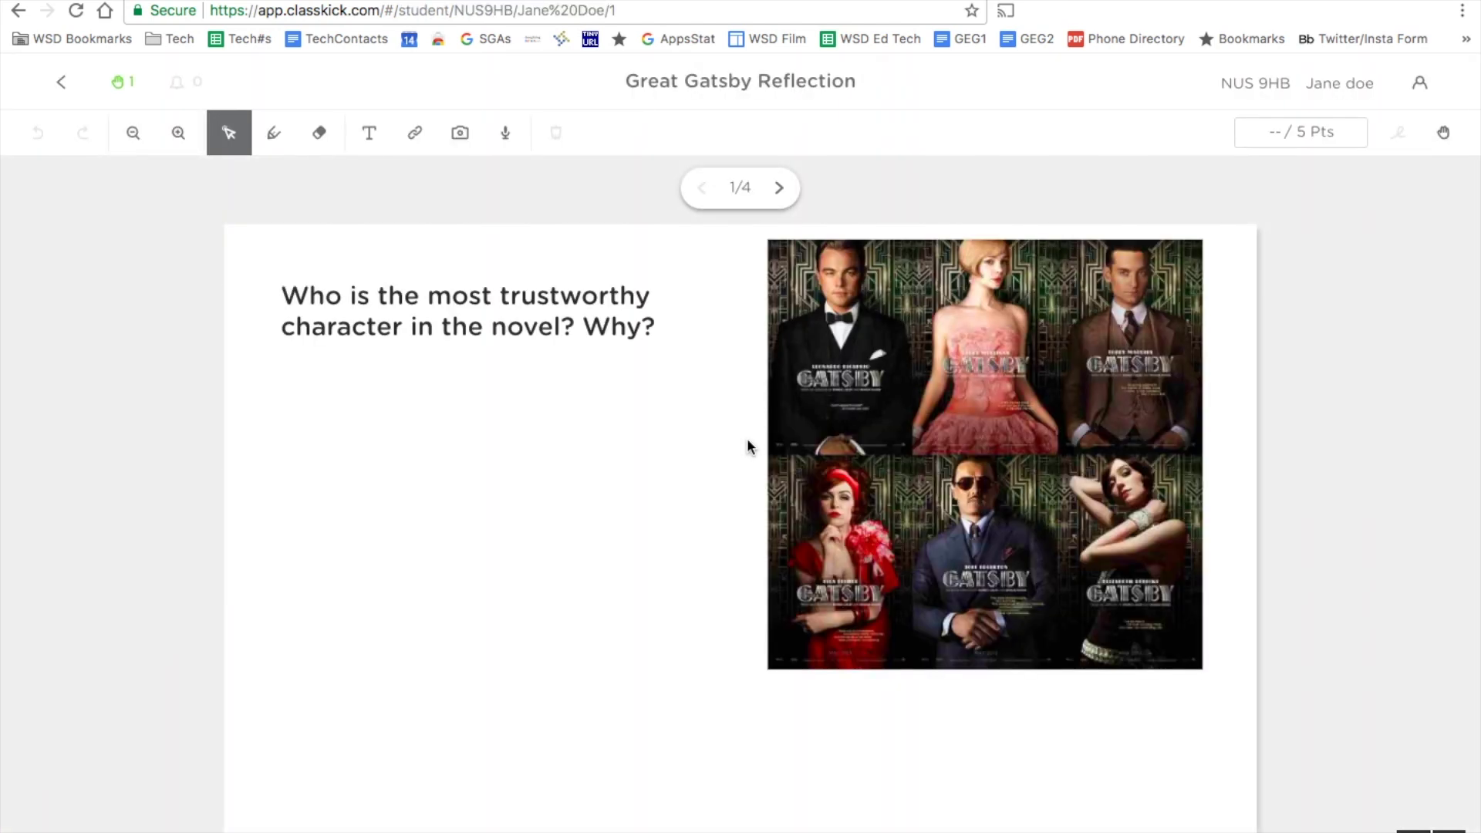
# - Show all four slides and open page 2, the Great Gatsby Quotes question
pyautogui.click(52, 85)
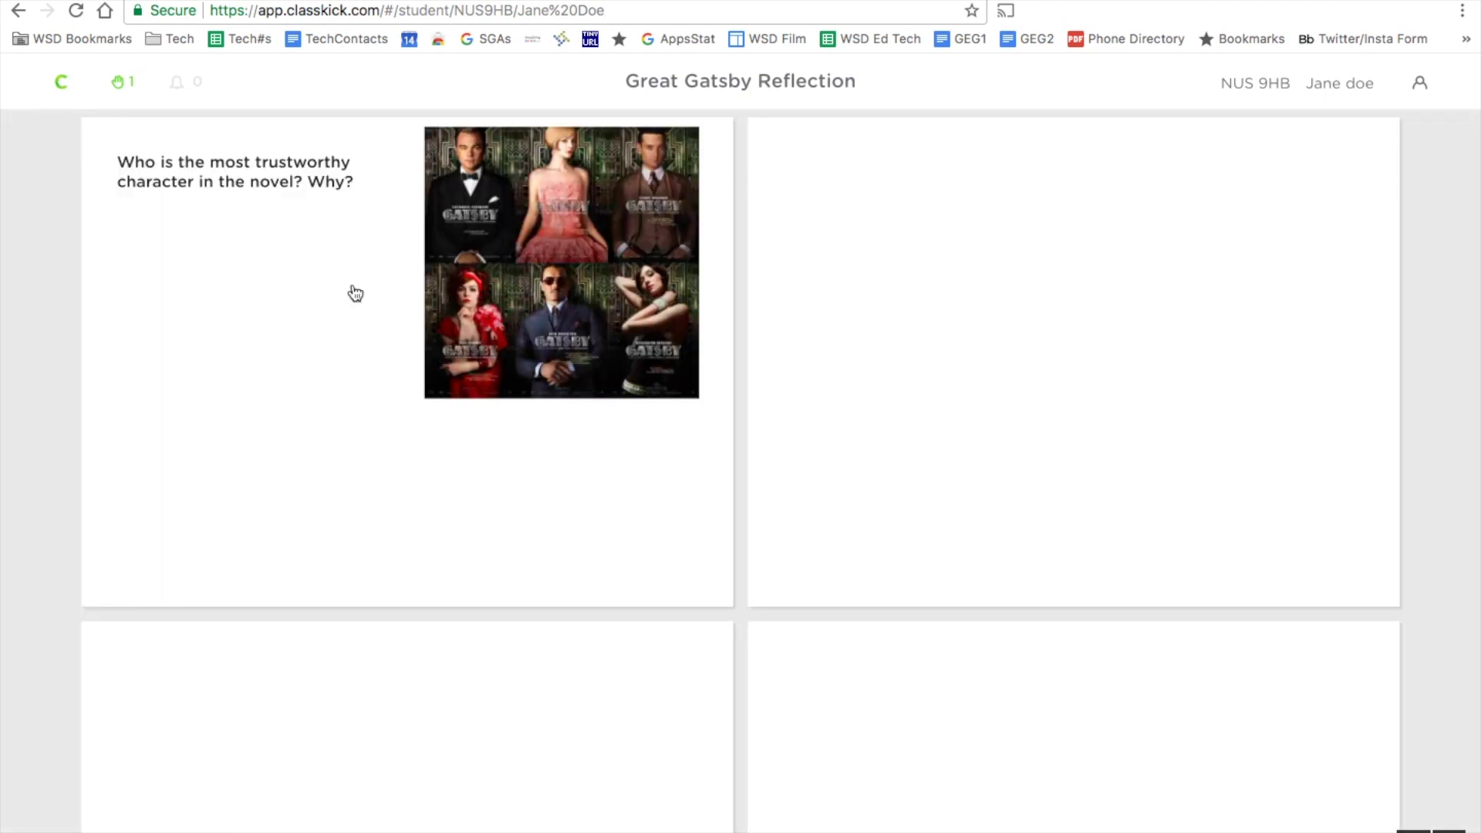
pyautogui.scroll(-3, 355, 293)
pyautogui.scroll(3, 355, 293)
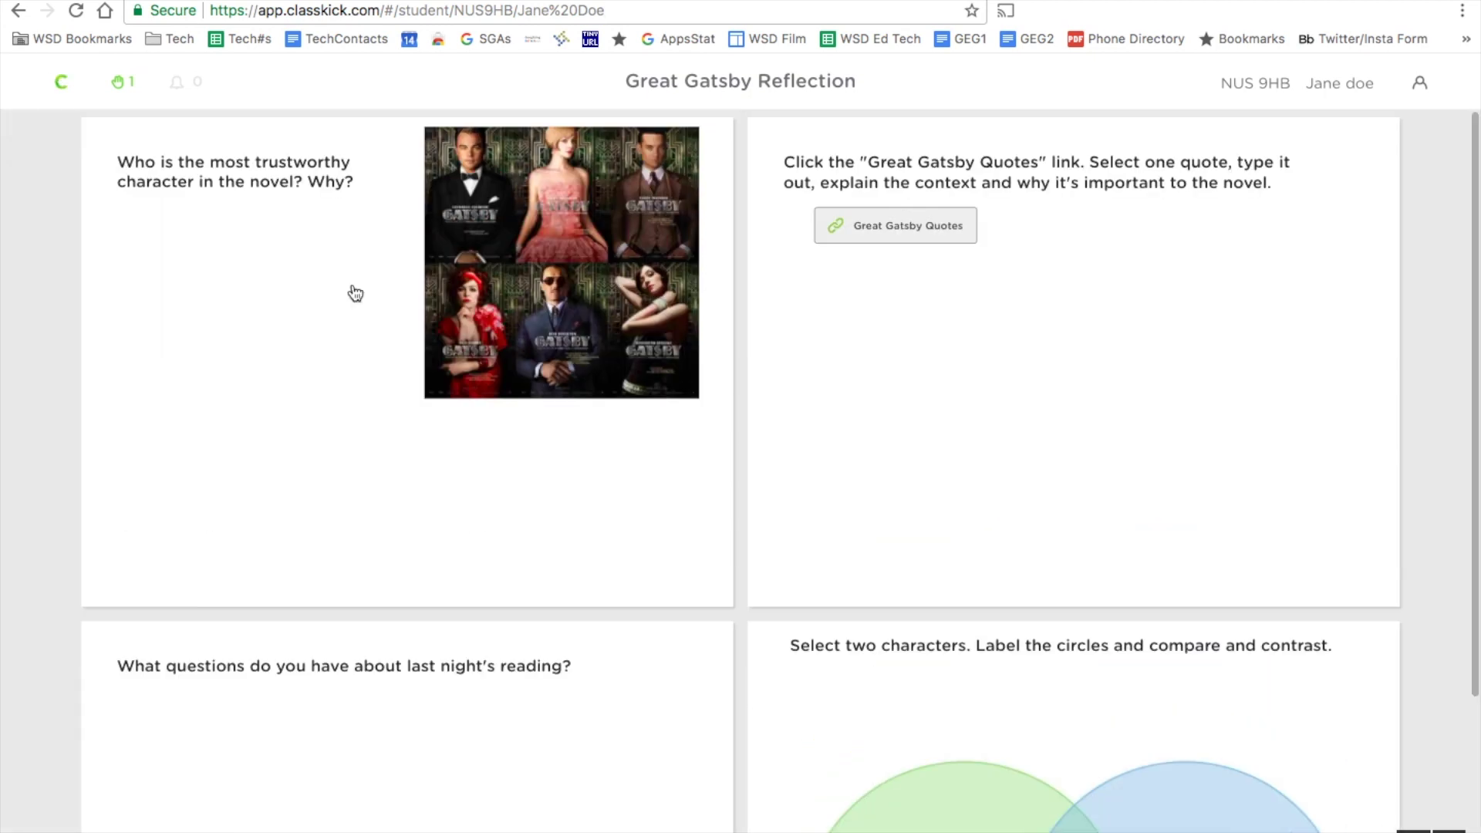
pyautogui.click(950, 360)
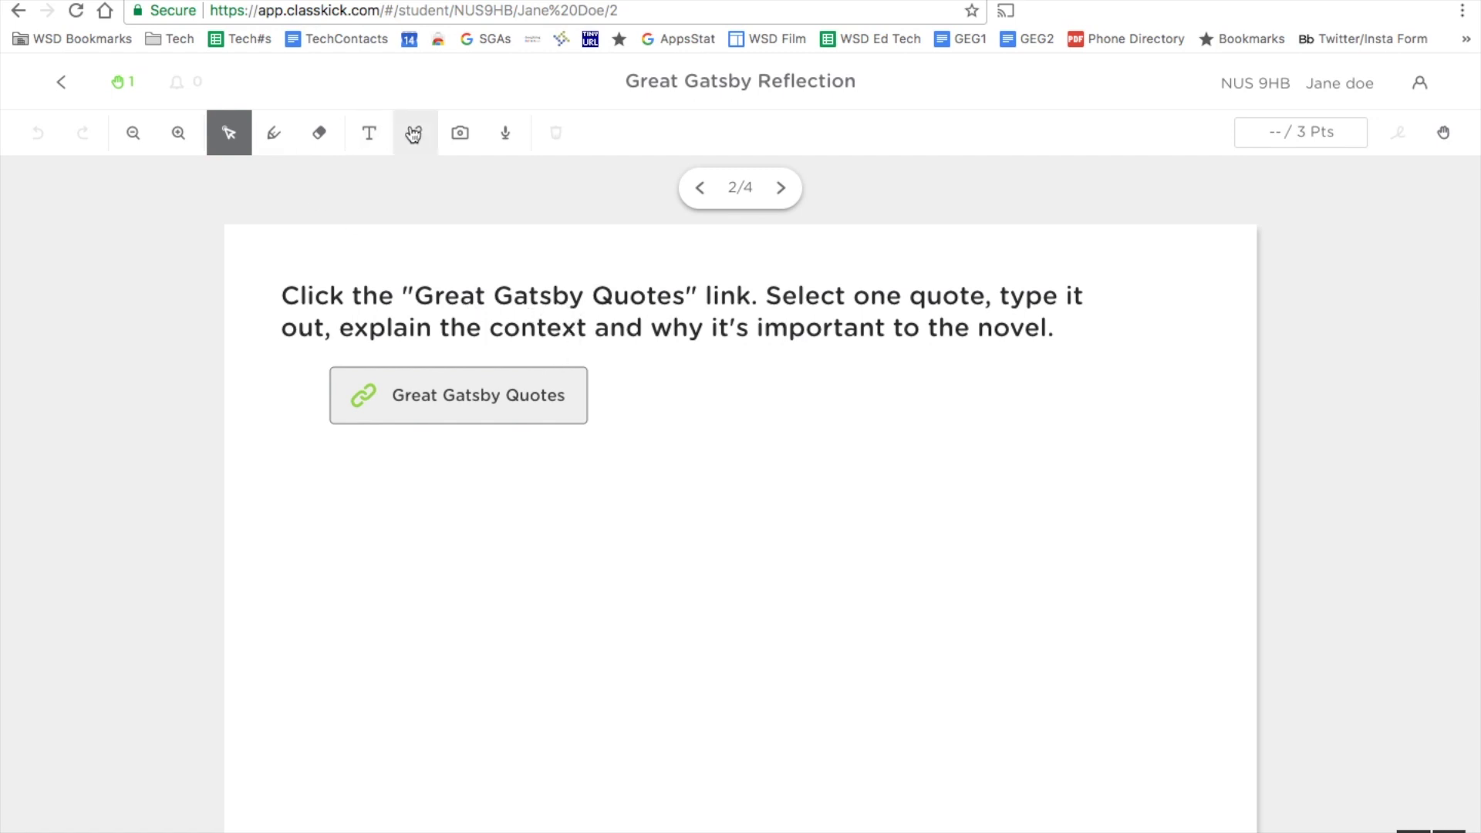
# - Add a text answer box on question 2, placed below the Great Gatsby Quotes link and widened
pyautogui.click(369, 134)
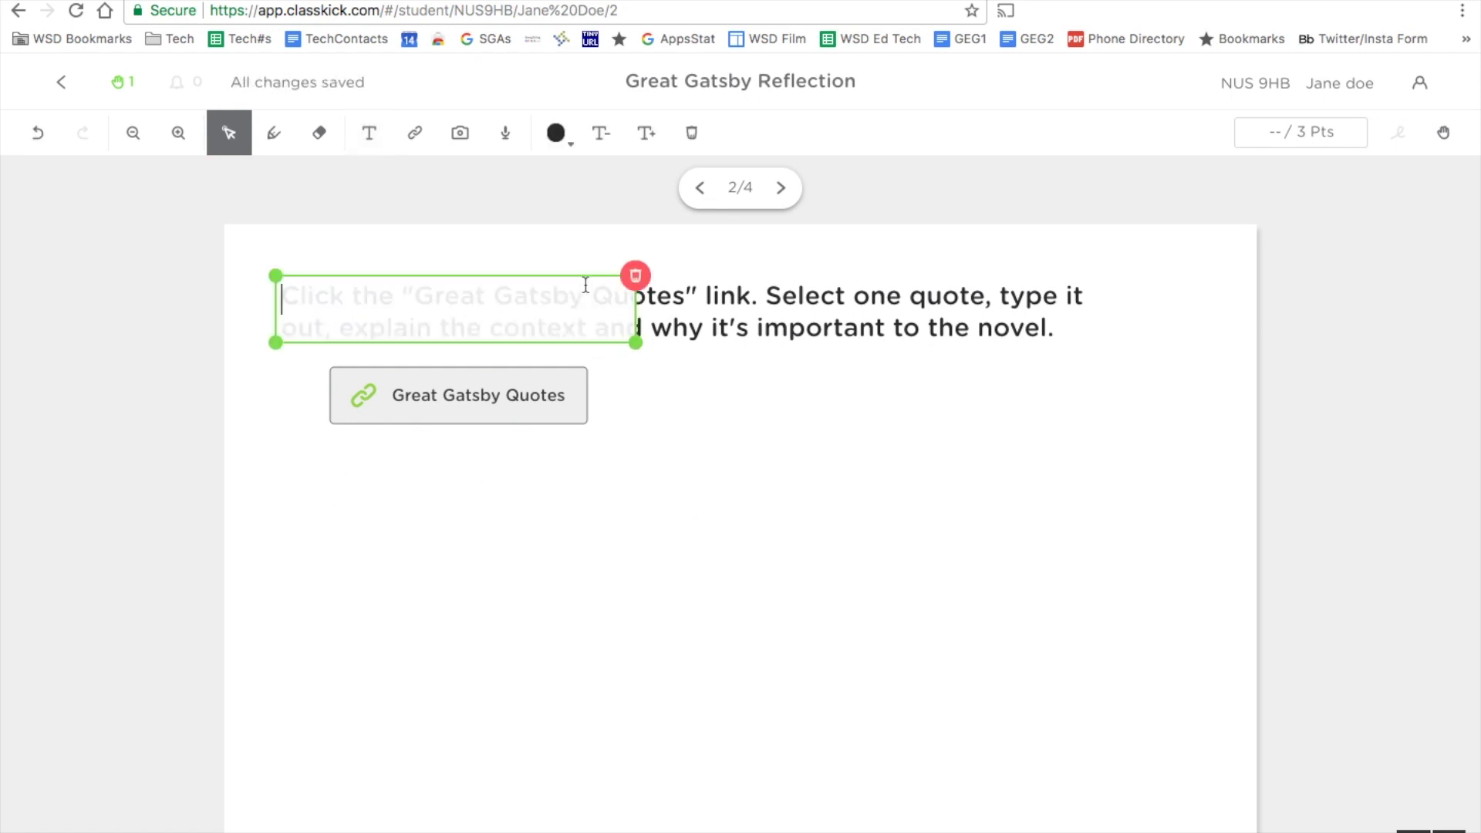
pyautogui.moveTo(588, 281); pyautogui.dragTo(640, 464)
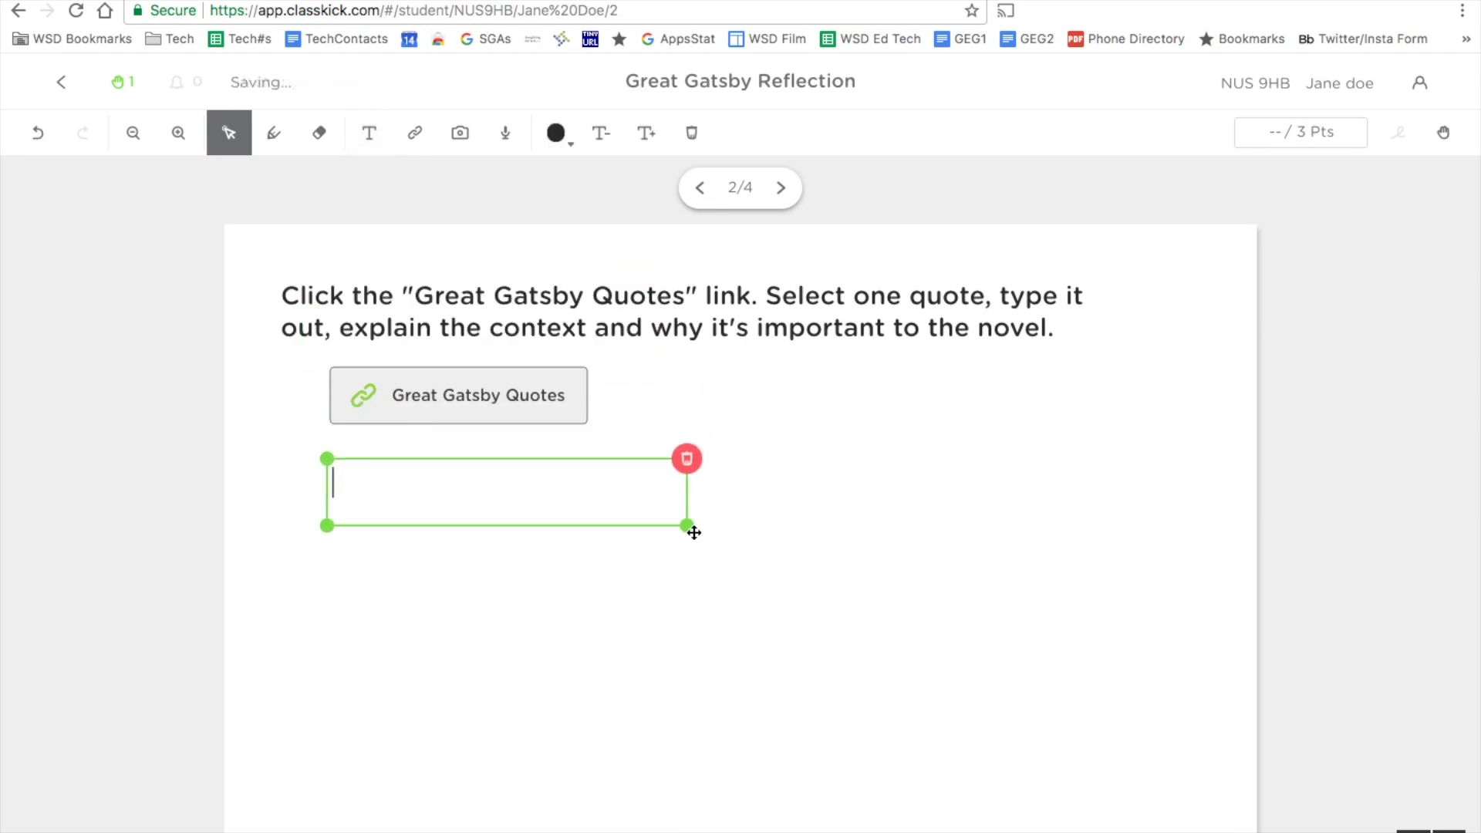
pyautogui.moveTo(687, 529); pyautogui.dragTo(1197, 528)
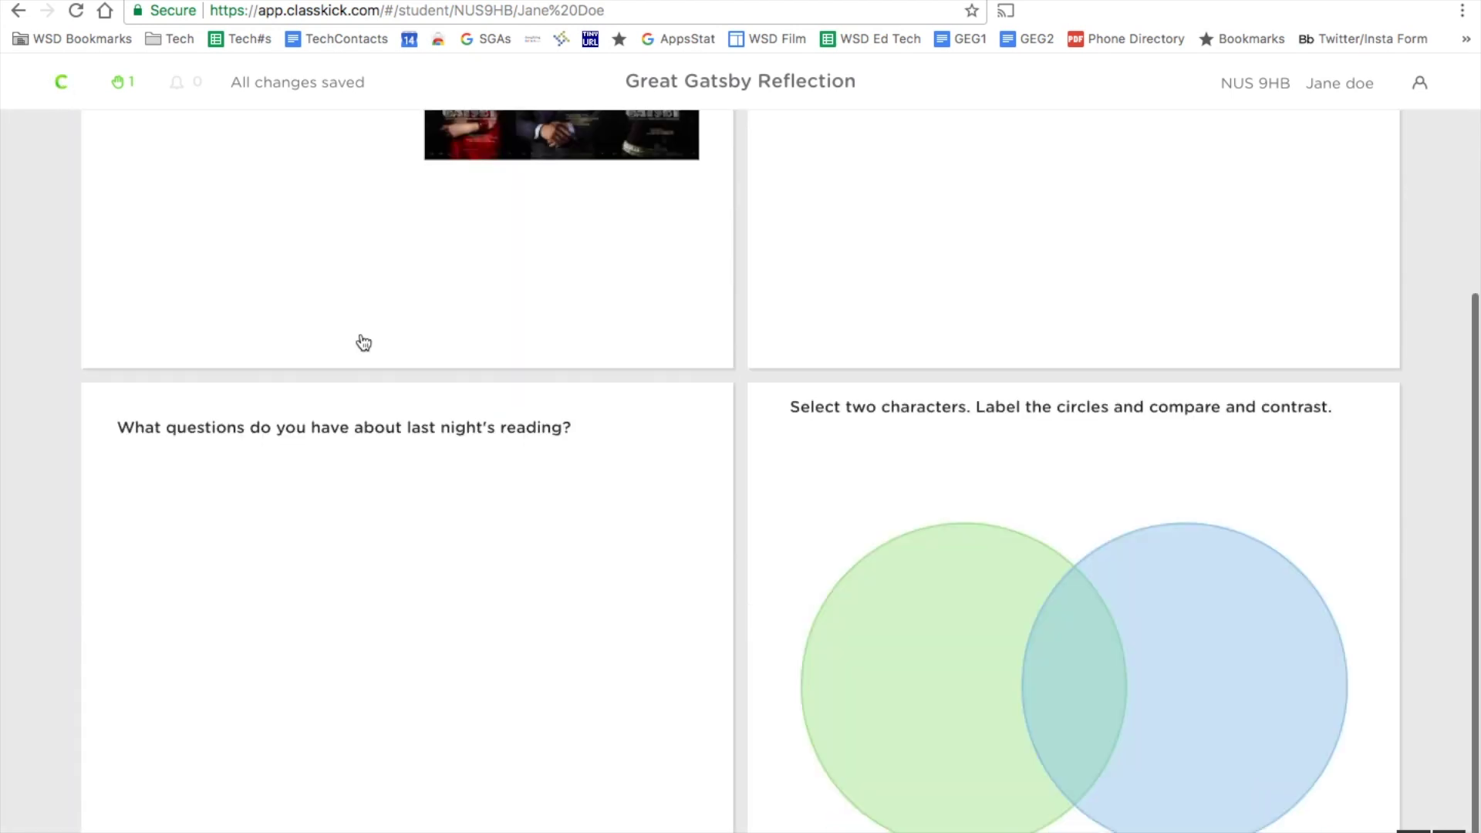
# - Open the page 4 Venn diagram question from the all-pages overview
pyautogui.scroll(3, 357, 340)
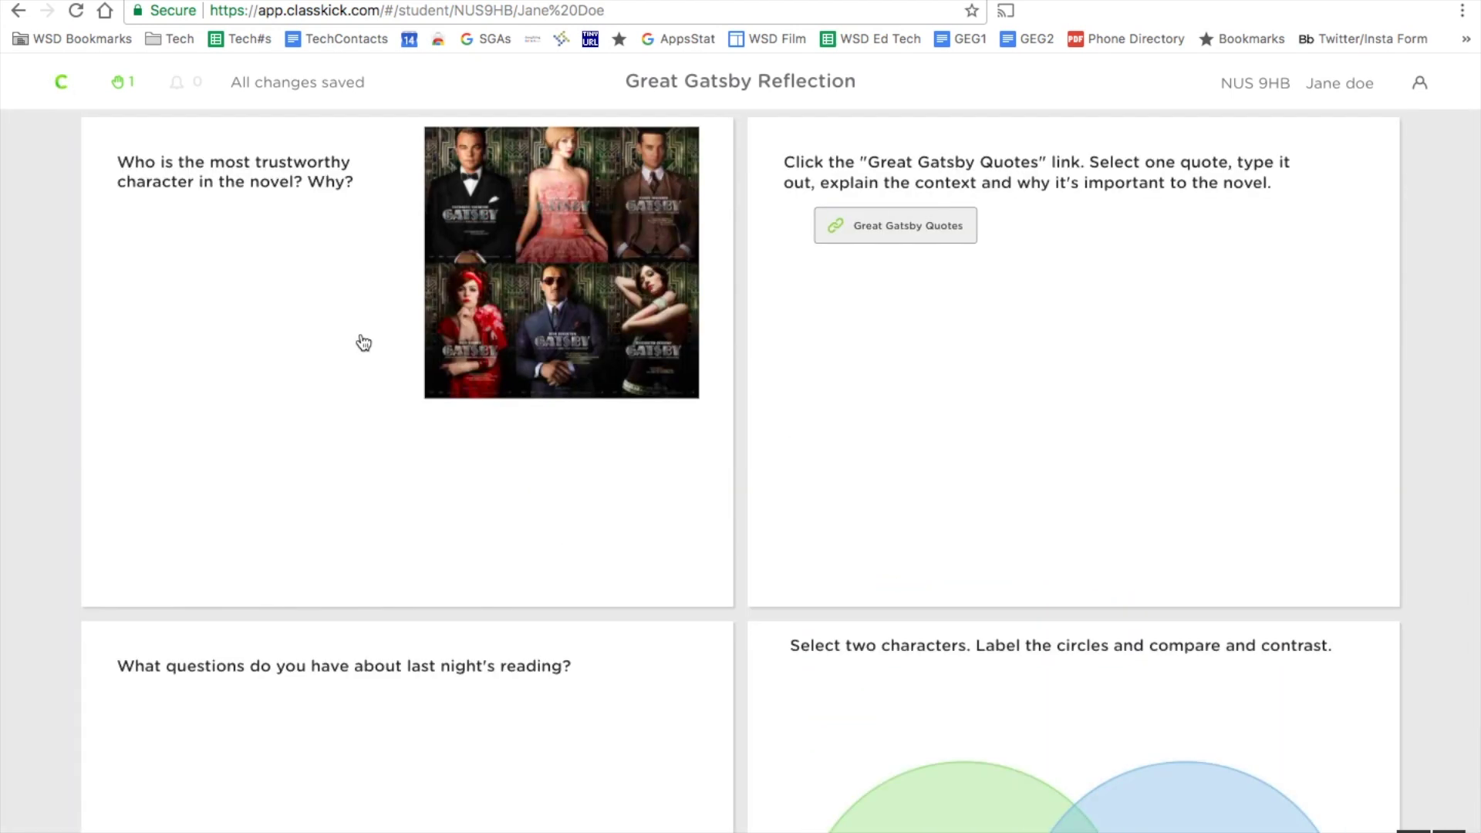
pyautogui.scroll(-3, 369, 342)
pyautogui.click(1019, 472)
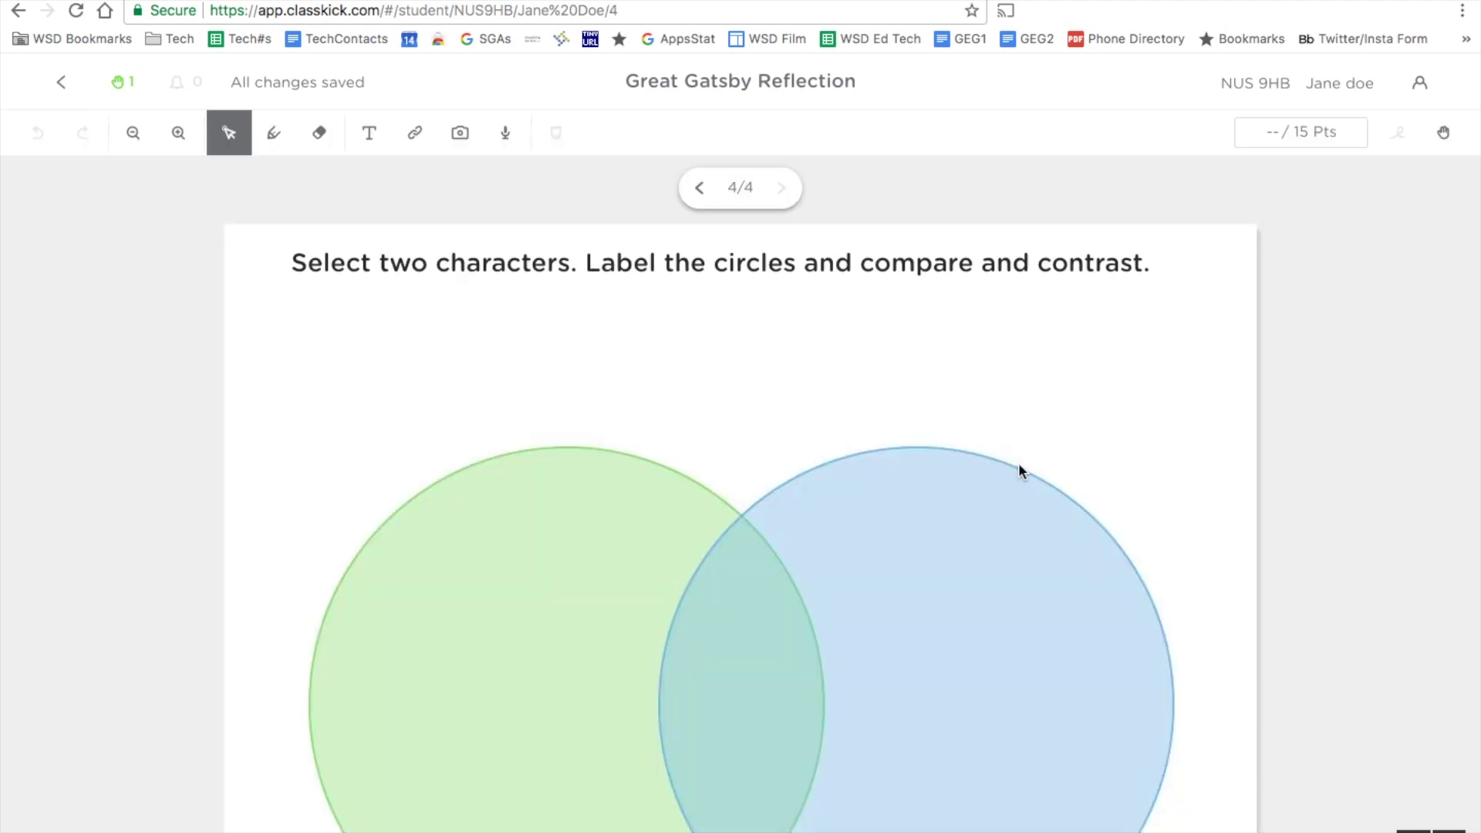
# - Add an empty text box and move it inside the green circle
pyautogui.scroll(-3, 728, 470)
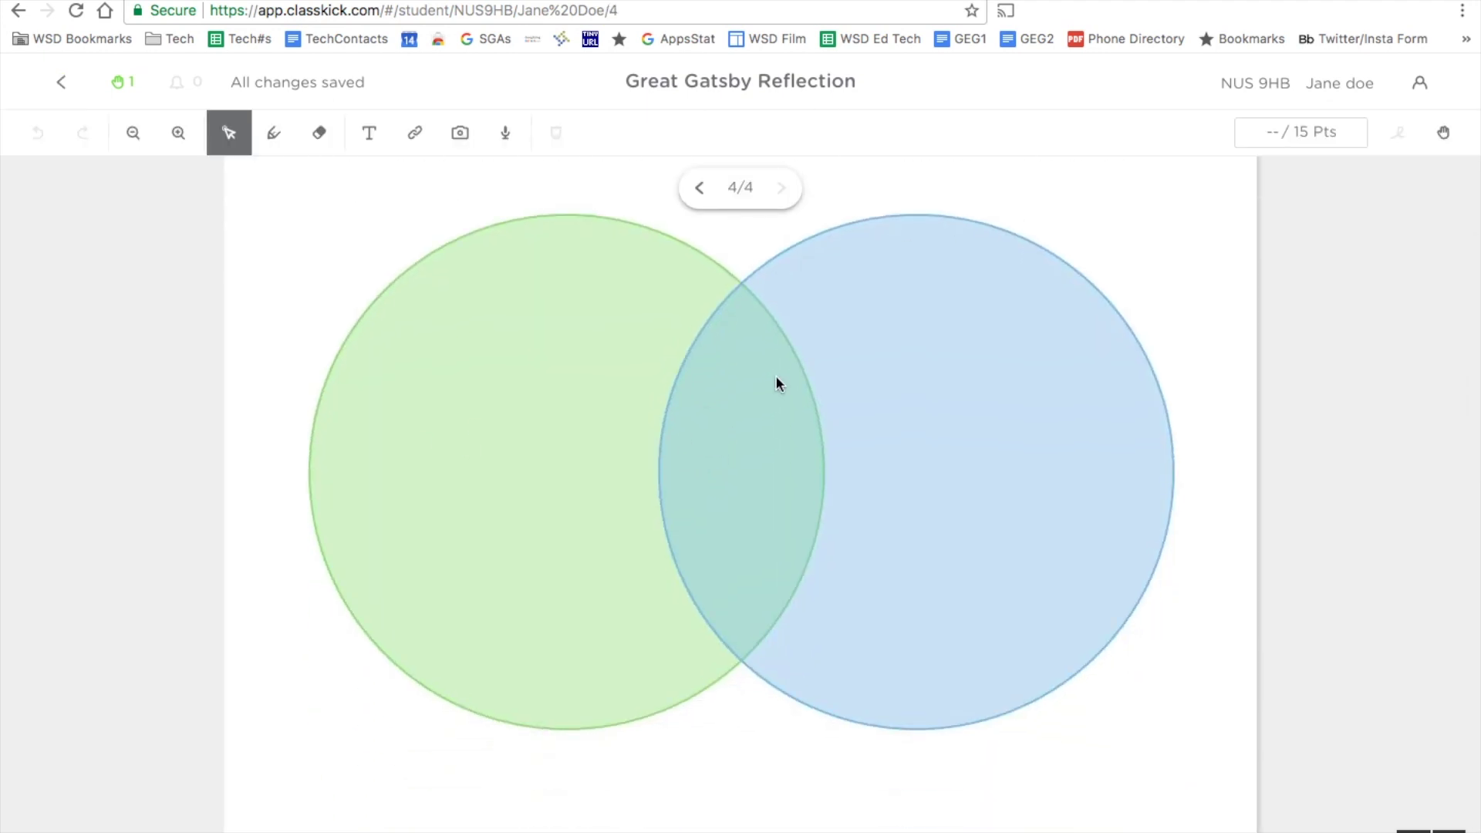
pyautogui.scroll(3, 775, 375)
pyautogui.click(369, 132)
pyautogui.click(360, 254)
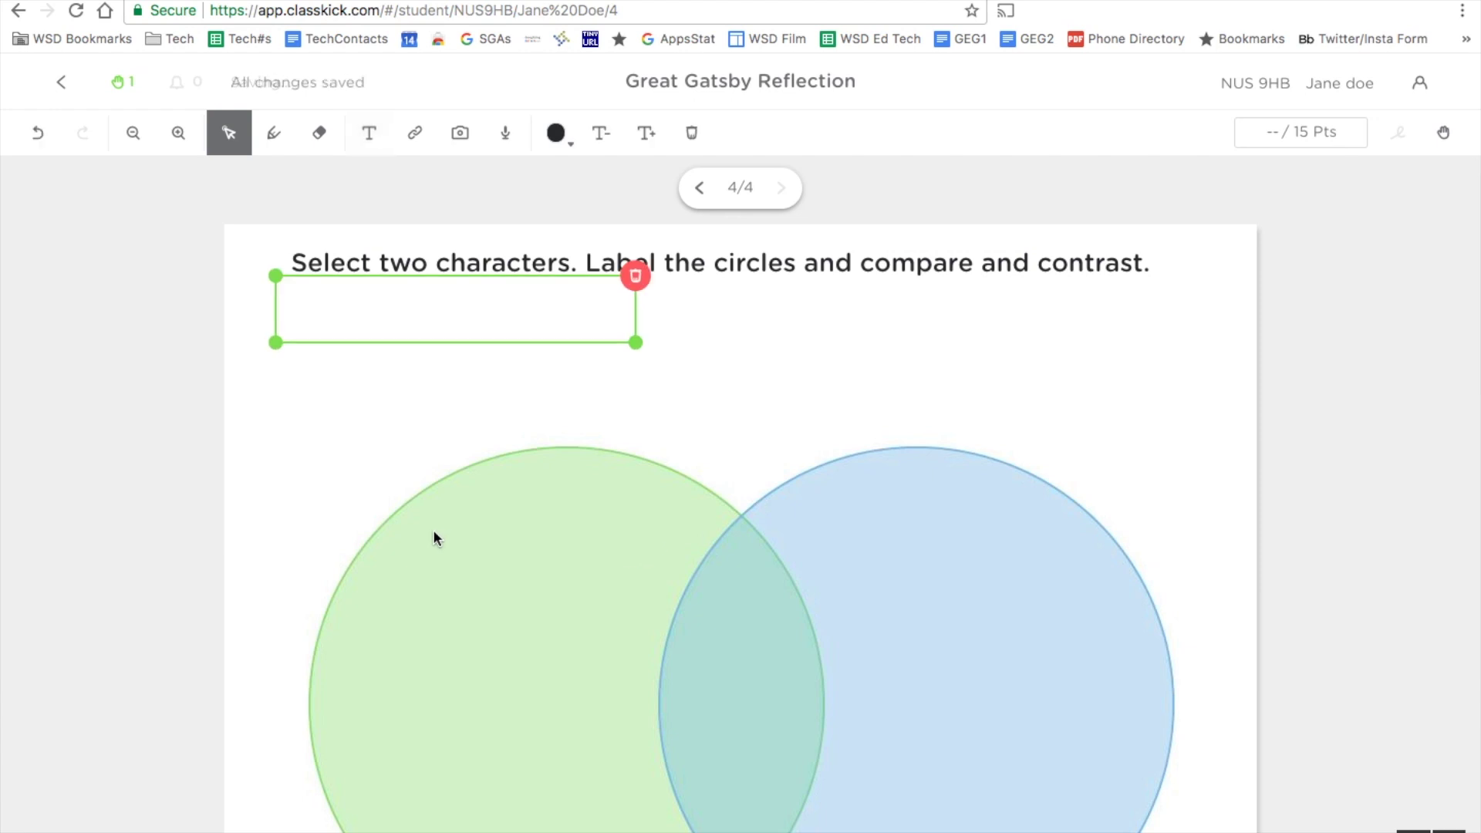
pyautogui.moveTo(569, 275); pyautogui.dragTo(643, 556)
pyautogui.scroll(-5, 644, 556)
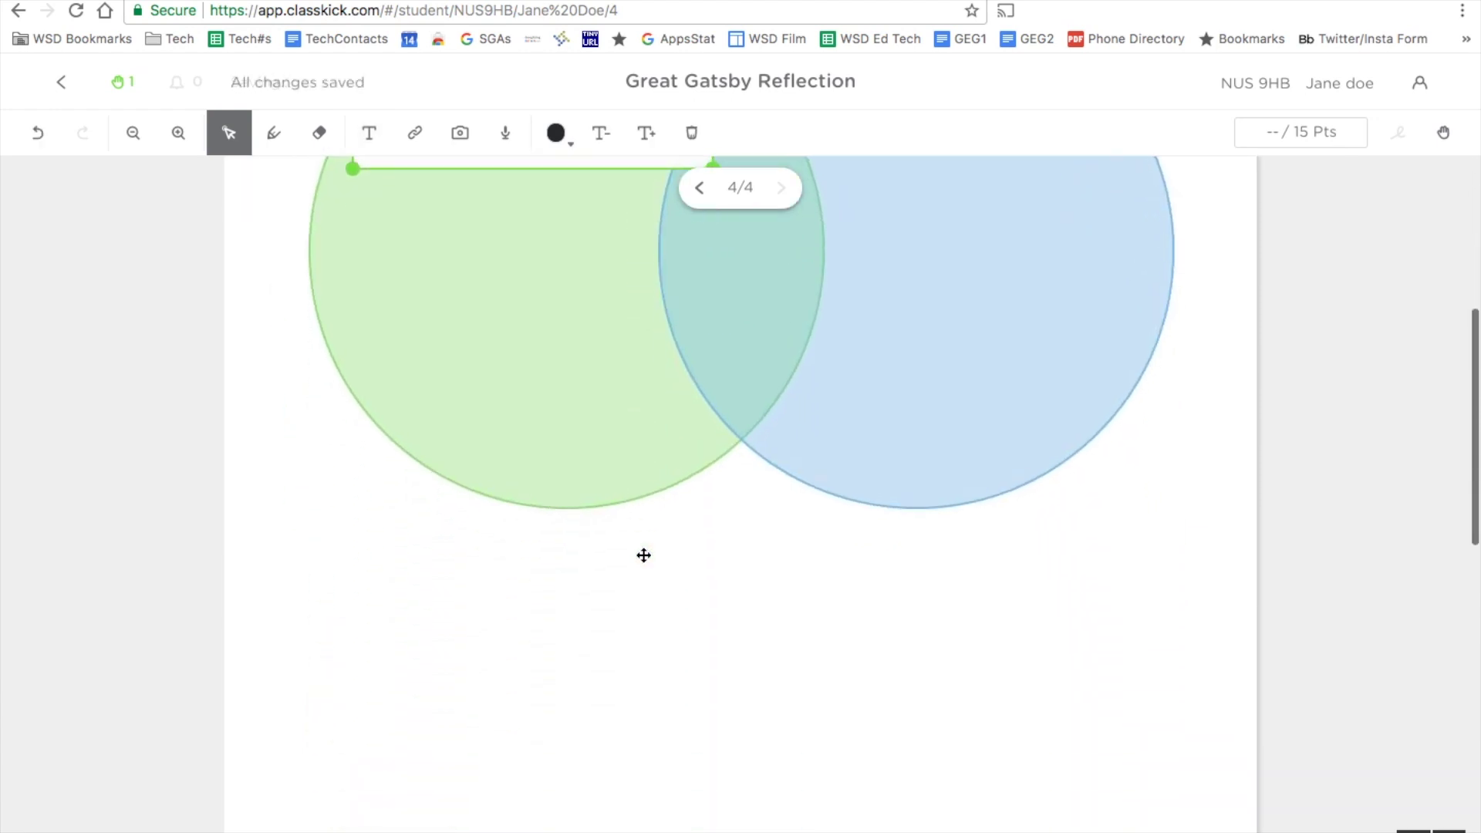
pyautogui.scroll(5, 643, 555)
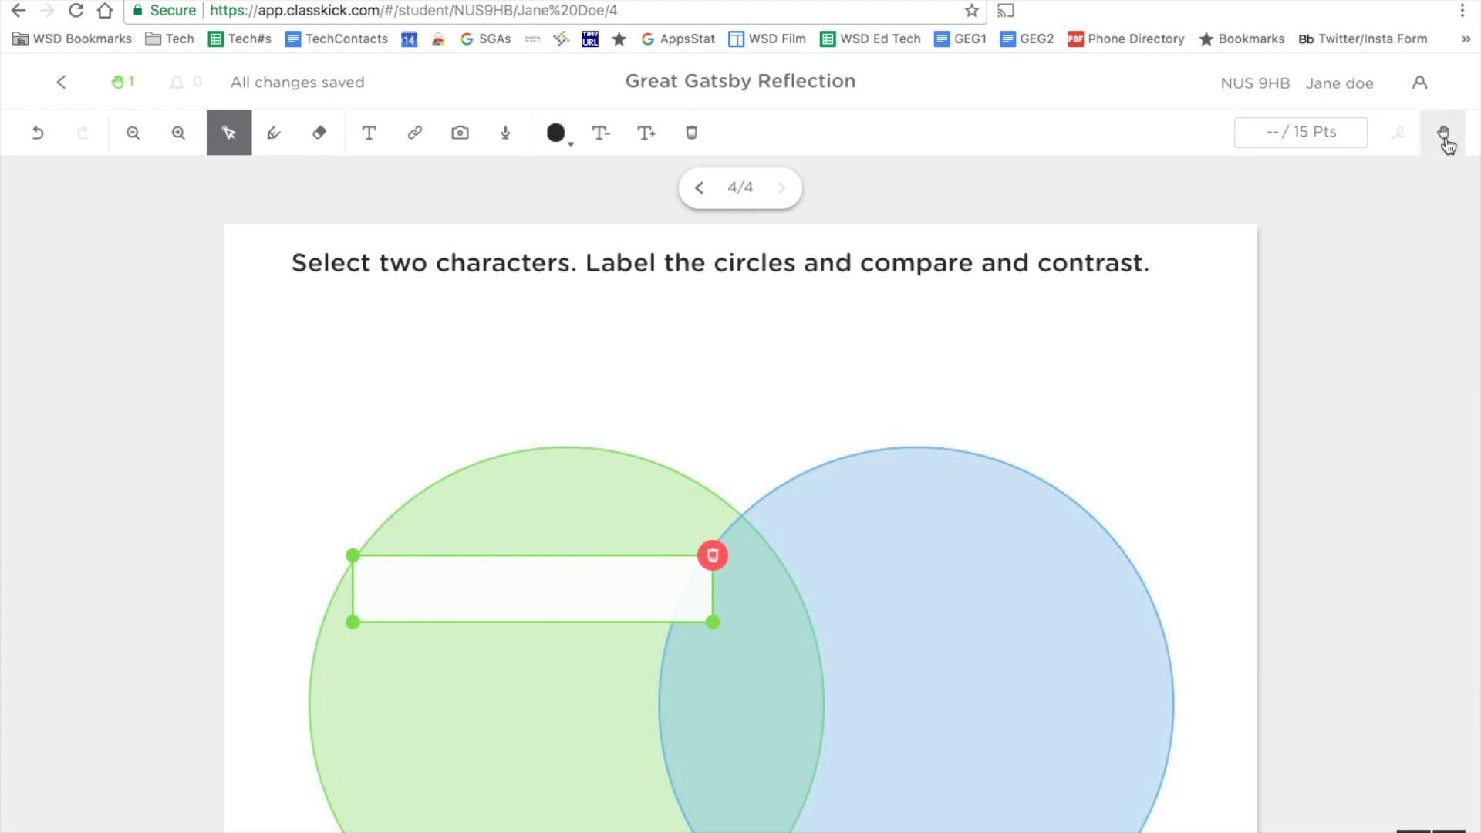
# - Raise the student's hand with Please Help, then view the teacher roster showing two raised hands
pyautogui.click(1446, 137)
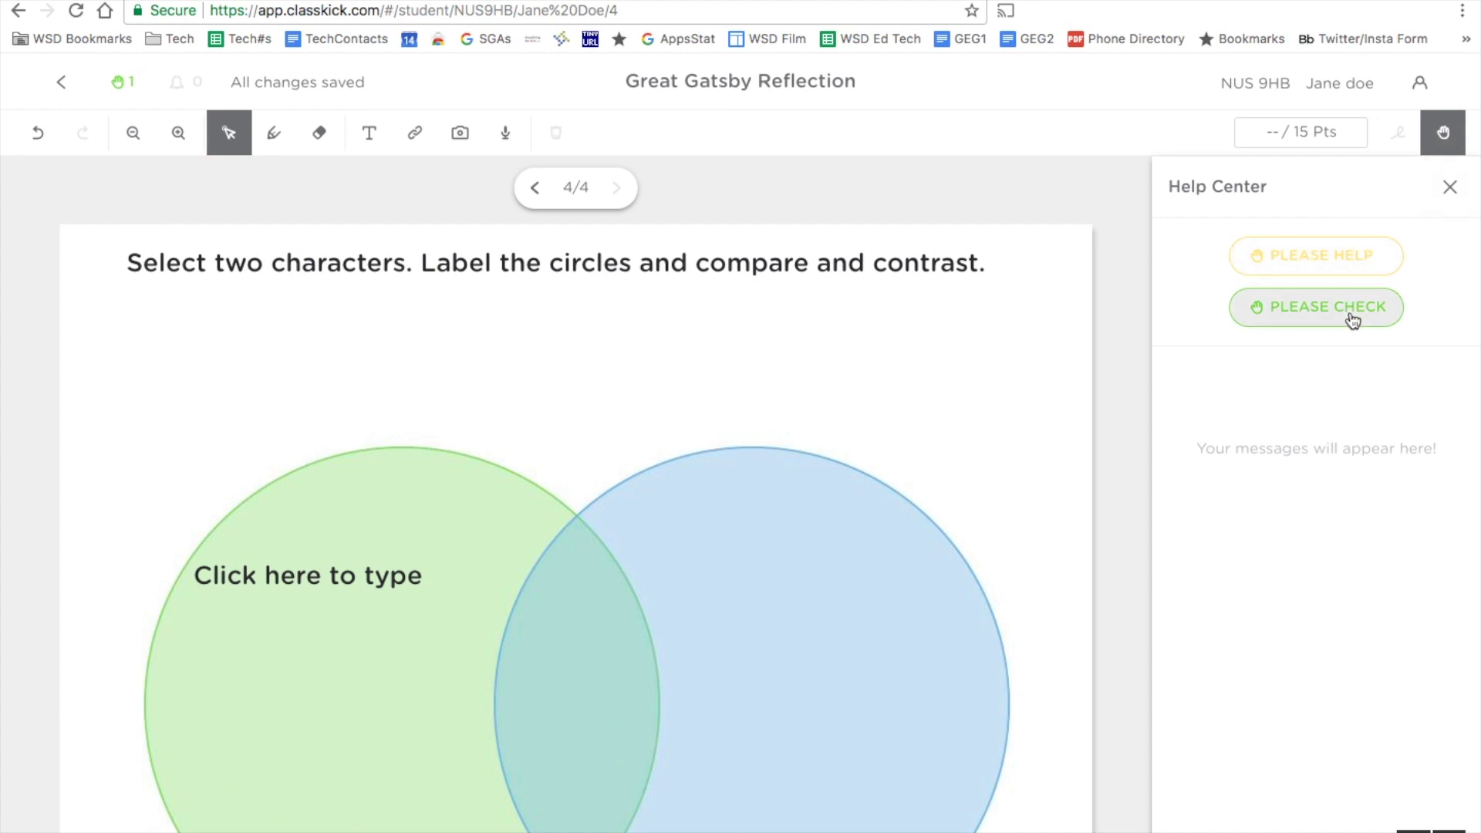
pyautogui.click(1349, 257)
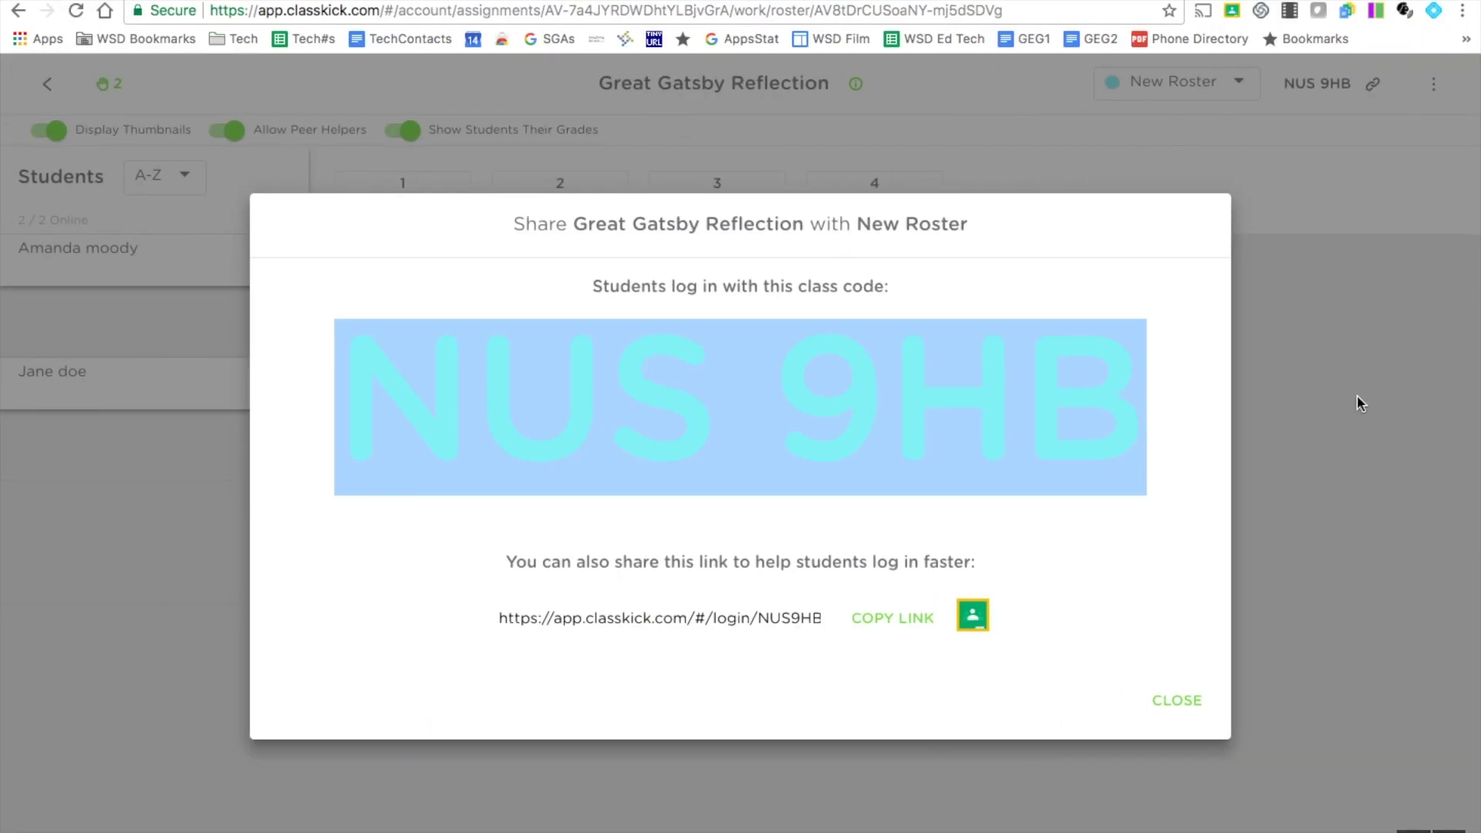
pyautogui.click(1357, 395)
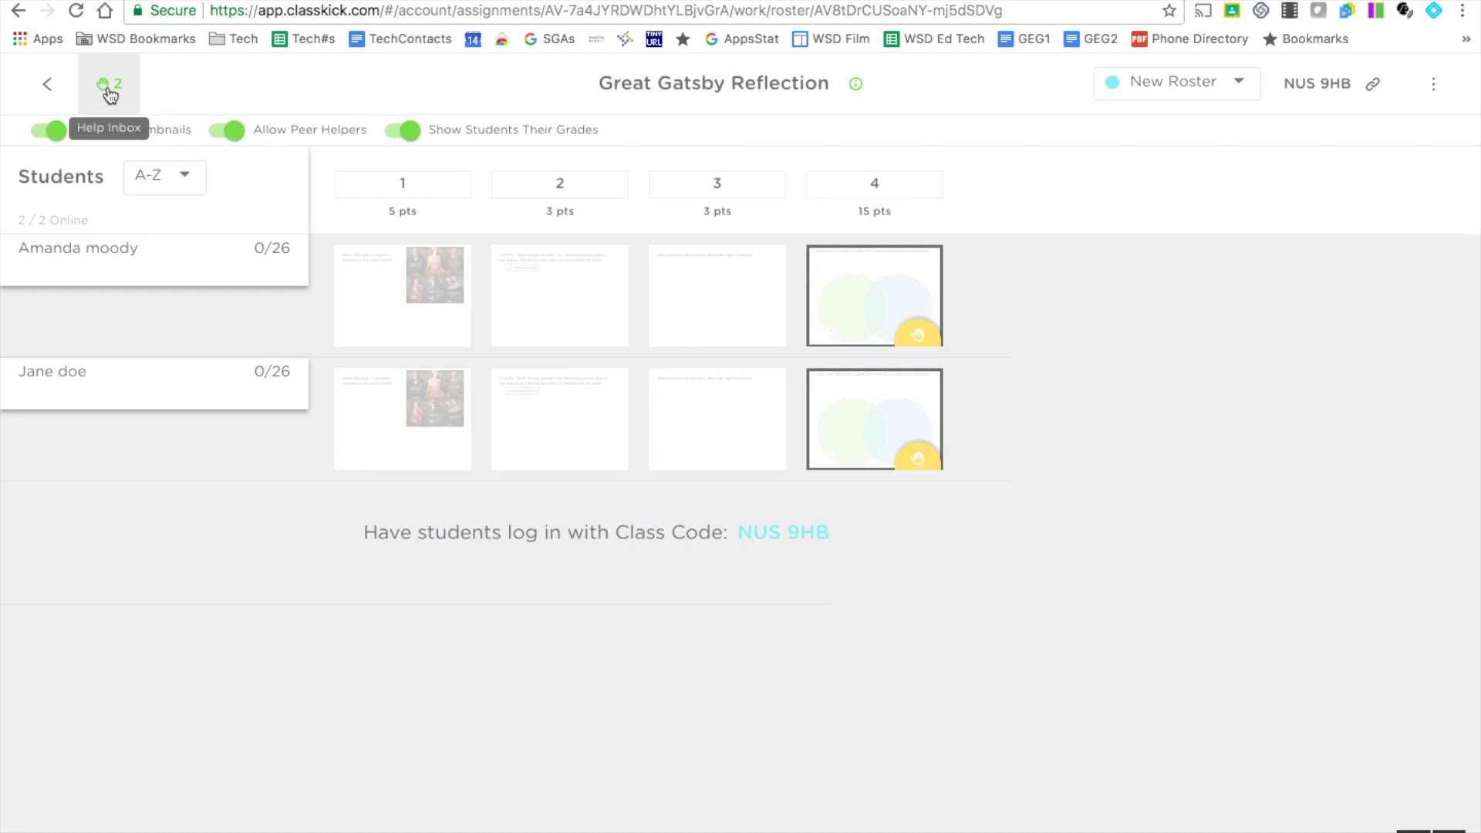
# - Open the student's page 4 Venn answer in the helping view, then return to Sessions
pyautogui.click(909, 434)
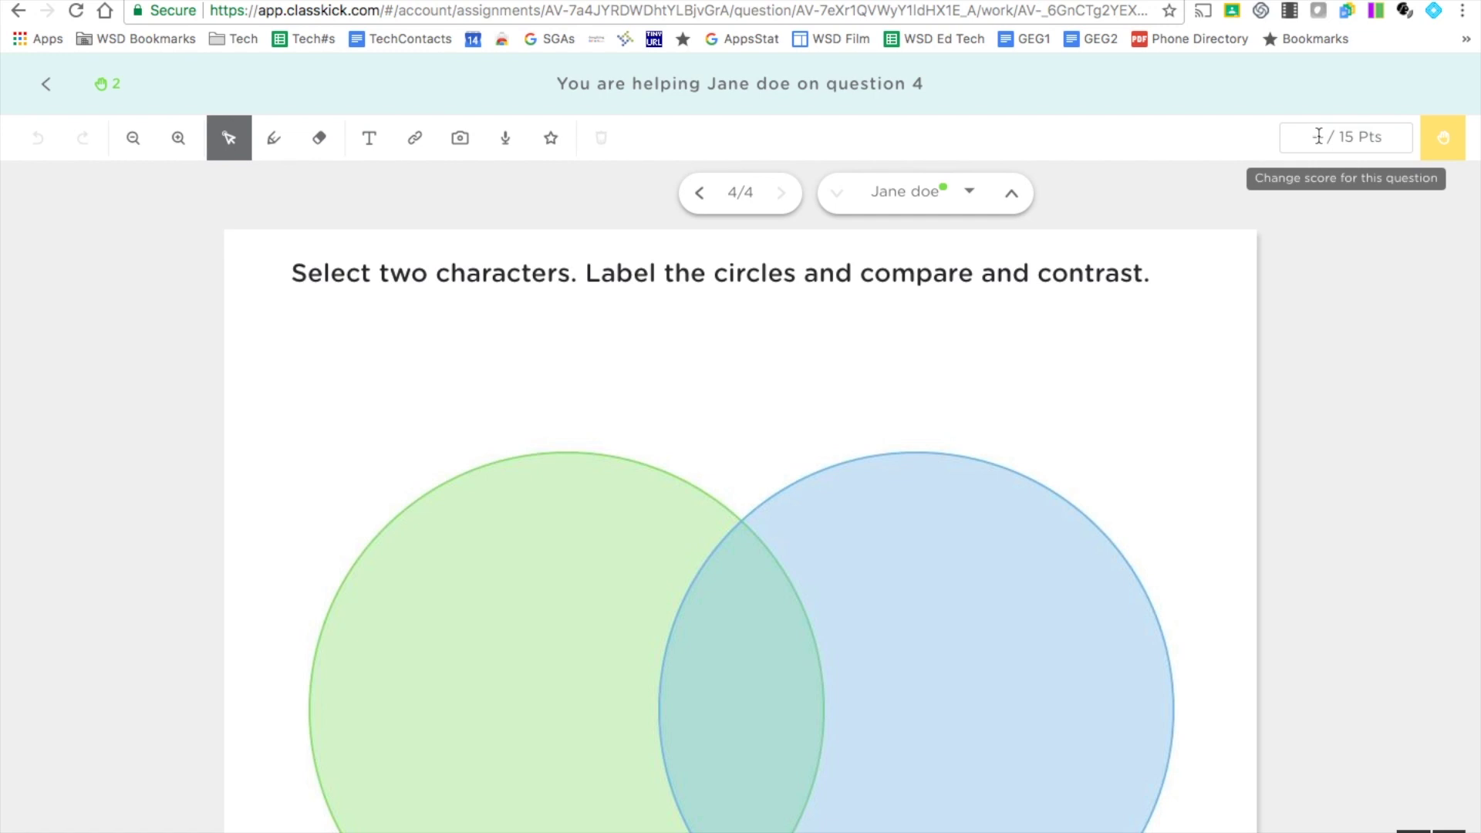
pyautogui.click(1441, 137)
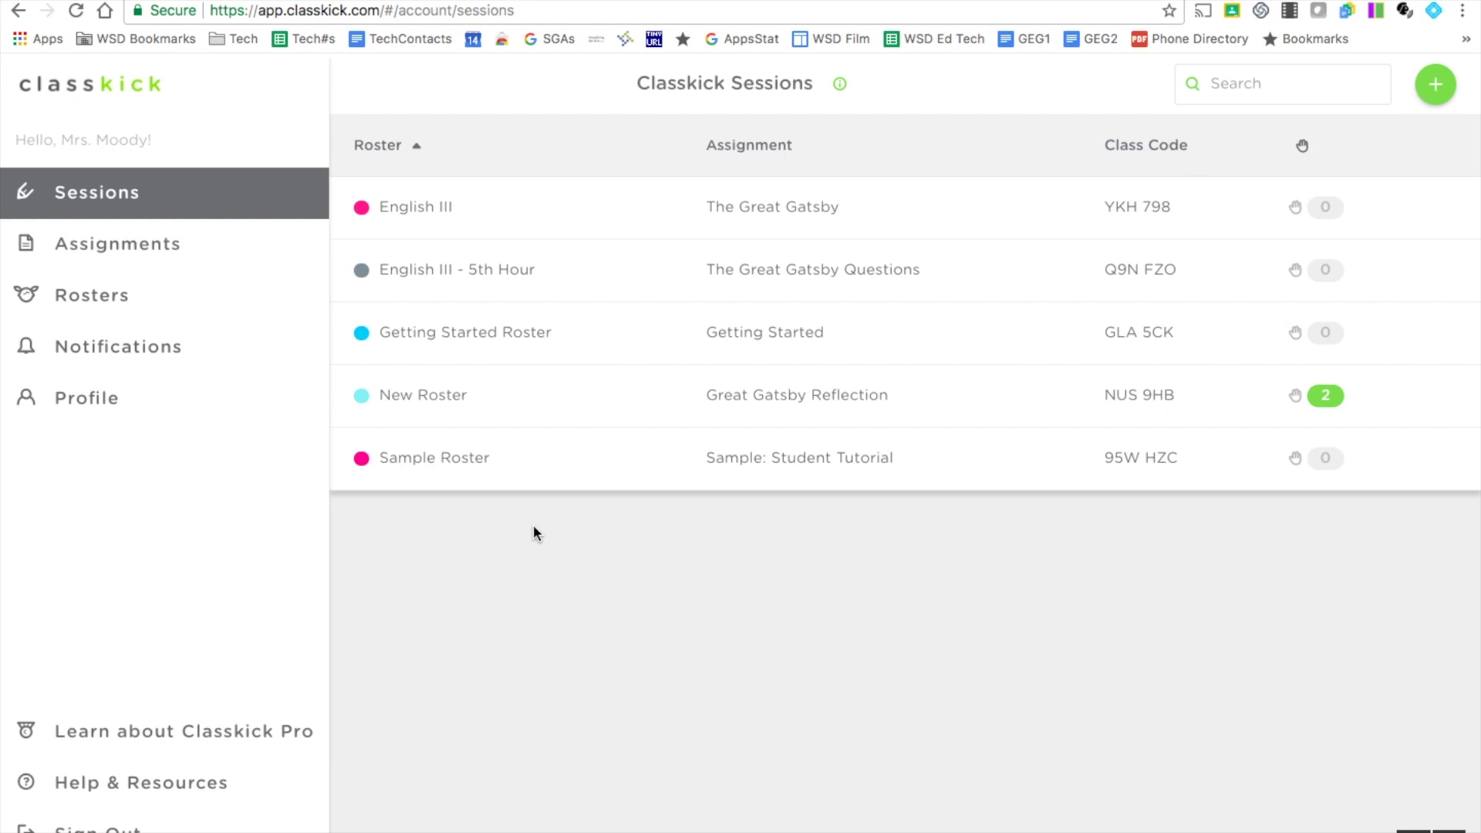